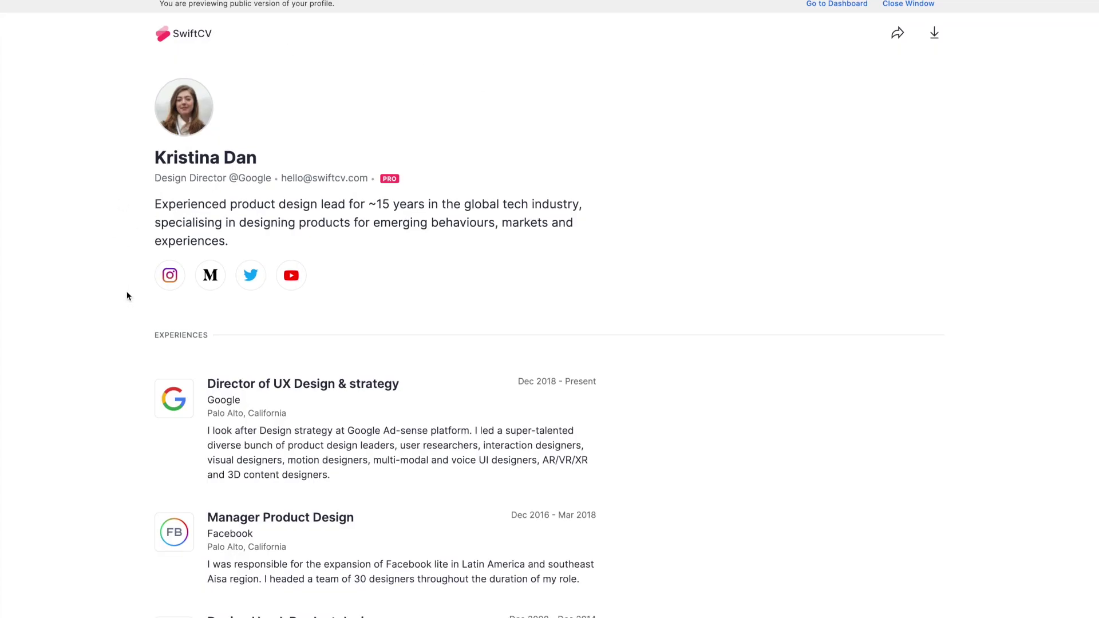
- Scroll down the SwiftCV profile, then enlarge the Google Meet project image and close it
{"action": "scroll", "coordinate": [126, 294], "scroll_direction": "down", "scroll_amount": 3}
{"action": "scroll", "coordinate": [127, 295], "scroll_direction": "down", "scroll_amount": 2}
{"action": "scroll", "coordinate": [239, 280], "scroll_direction": "down", "scroll_amount": 7}
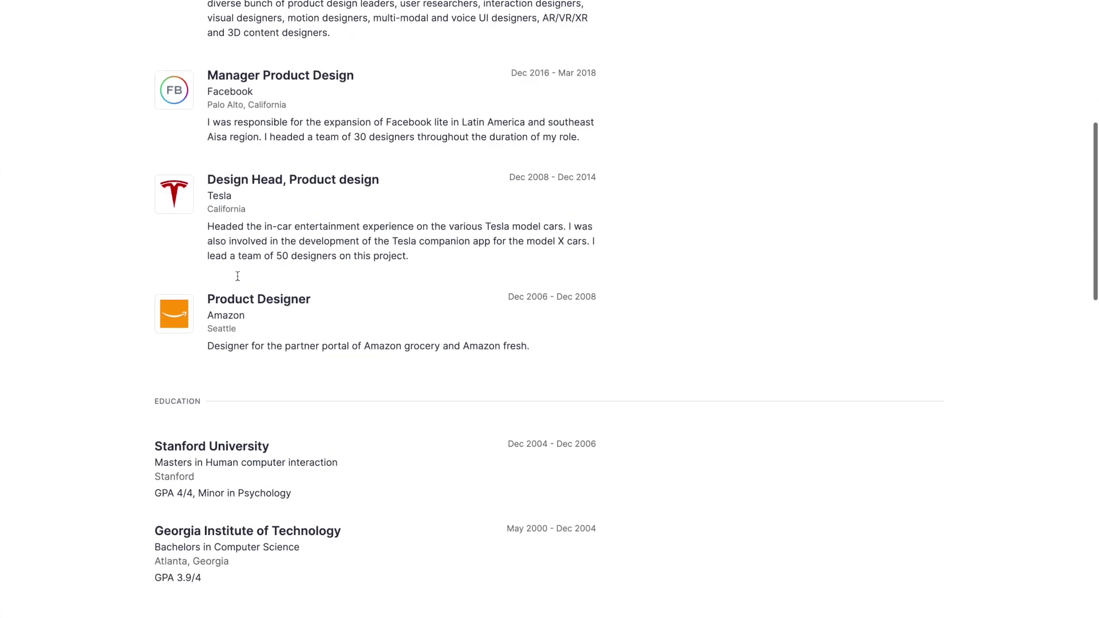
{"action": "scroll", "coordinate": [187, 435], "scroll_direction": "down", "scroll_amount": 6}
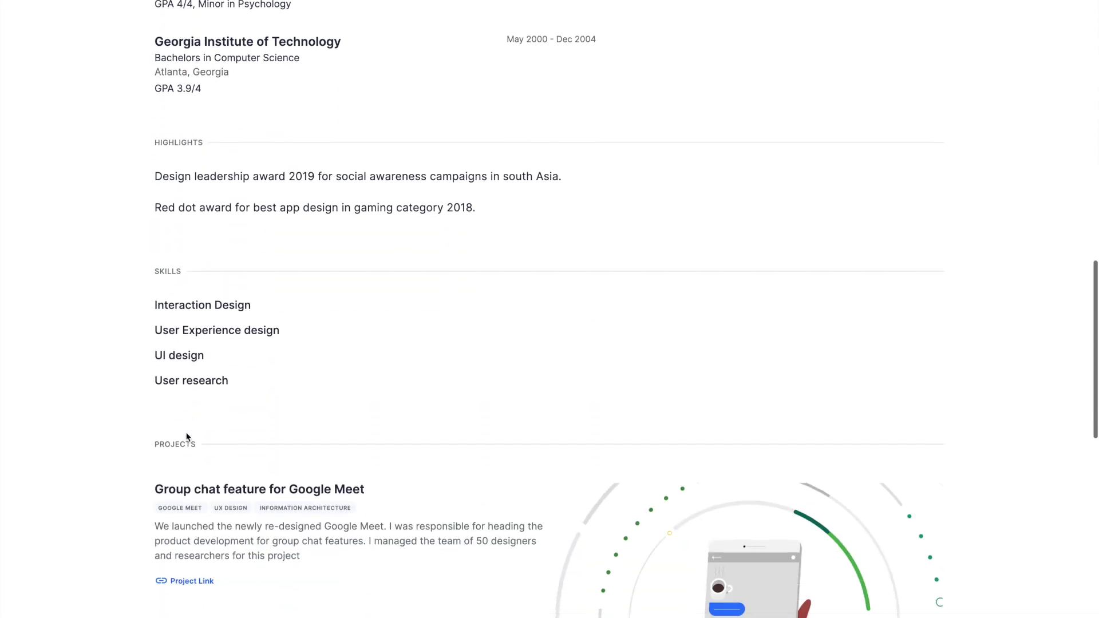
{"action": "scroll", "coordinate": [187, 437], "scroll_direction": "down", "scroll_amount": 4}
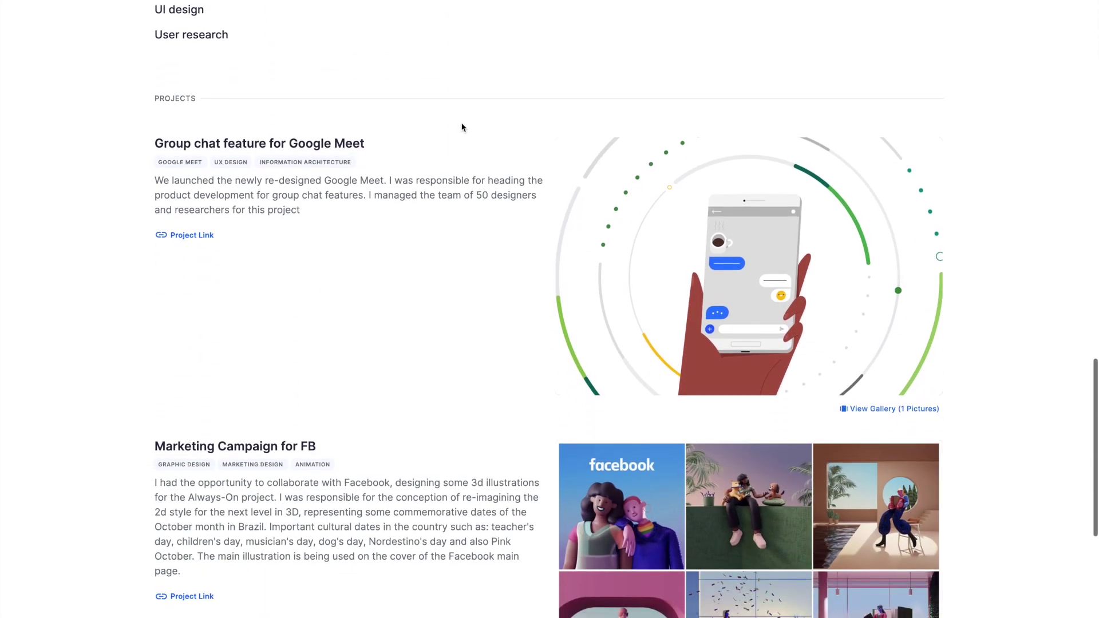
{"action": "scroll", "coordinate": [214, 223], "scroll_direction": "down", "scroll_amount": 3}
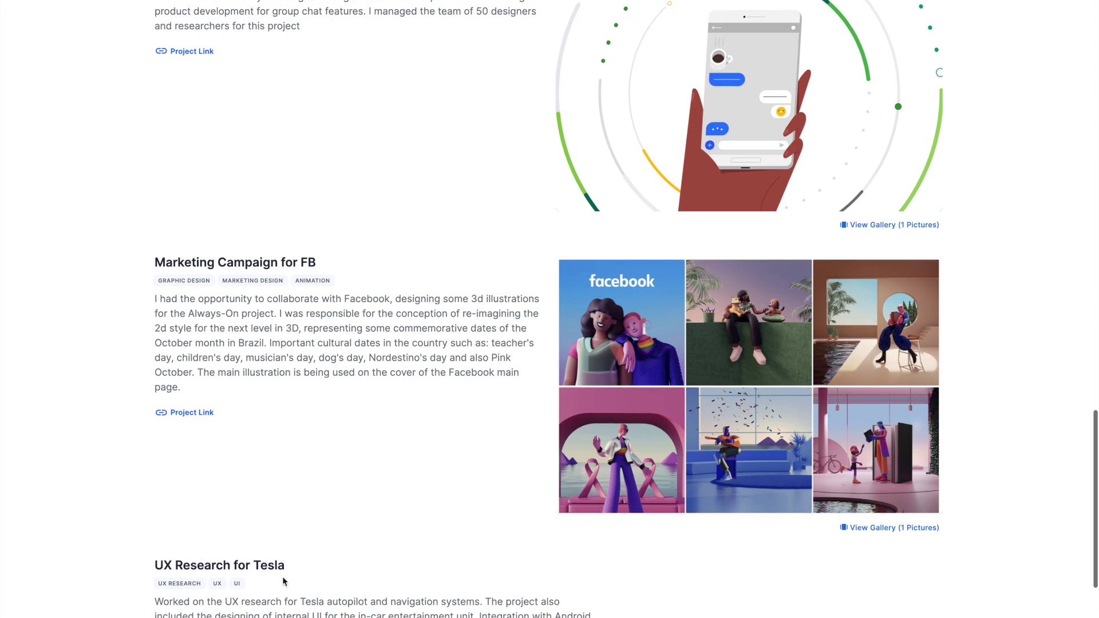
{"action": "scroll", "coordinate": [270, 251], "scroll_direction": "down", "scroll_amount": 2}
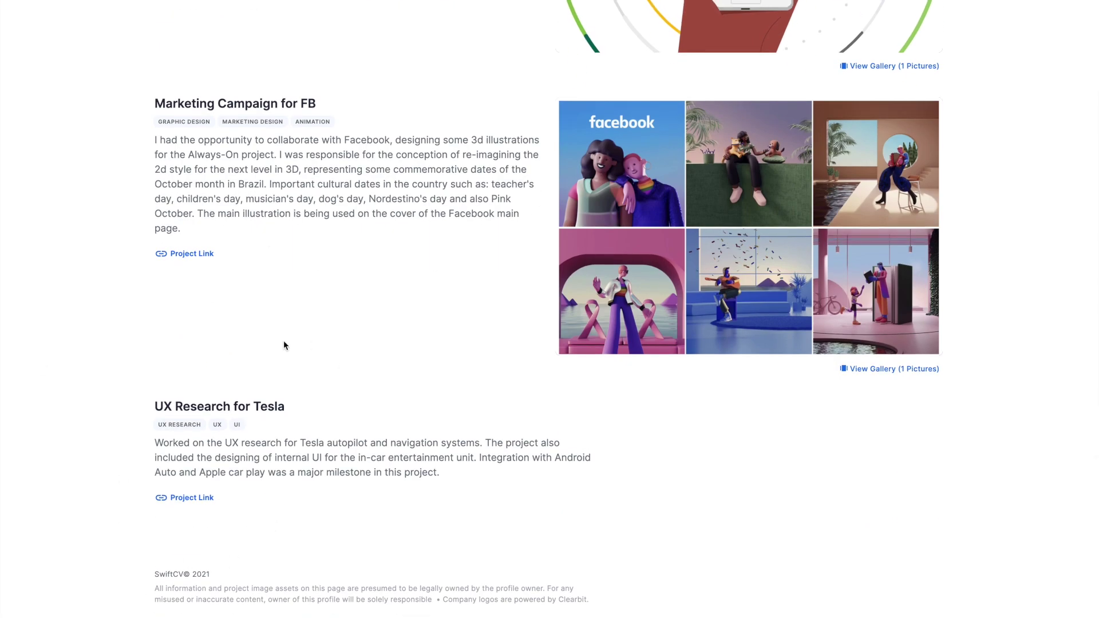
{"action": "scroll", "coordinate": [236, 348], "scroll_direction": "up", "scroll_amount": 6}
{"action": "scroll", "coordinate": [233, 343], "scroll_direction": "up", "scroll_amount": 3}
{"action": "scroll", "coordinate": [236, 346], "scroll_direction": "down", "scroll_amount": 2}
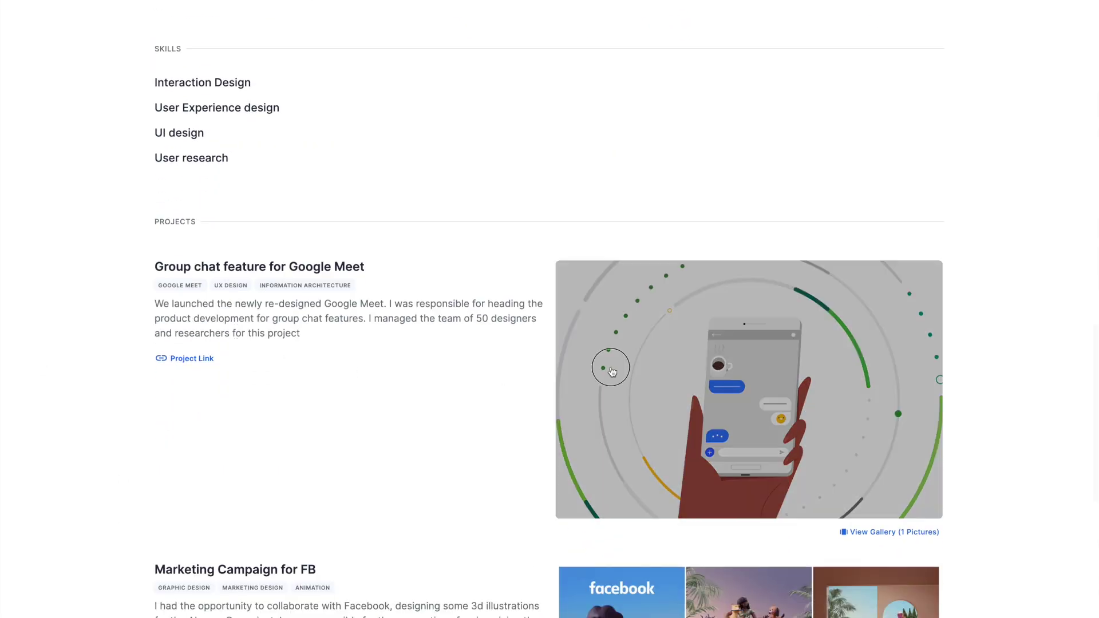
{"action": "left_click", "coordinate": [621, 369]}
{"action": "left_click", "coordinate": [1079, 16]}
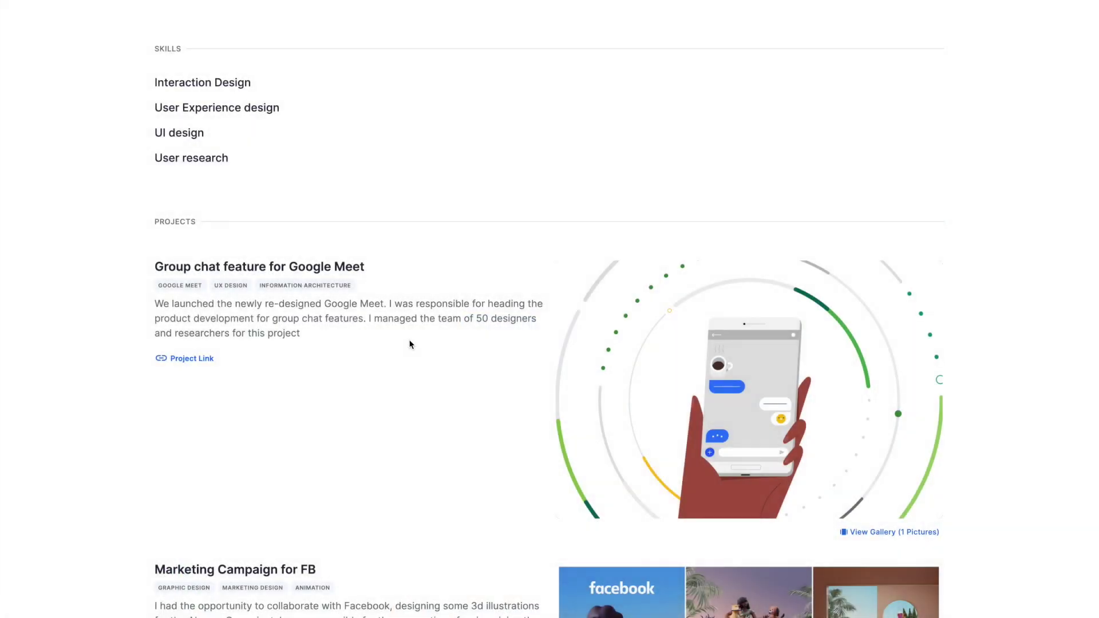
- Return to the top of the profile and open its share popover
{"action": "scroll", "coordinate": [403, 351], "scroll_direction": "up", "scroll_amount": 3}
{"action": "scroll", "coordinate": [403, 350], "scroll_direction": "up", "scroll_amount": 15}
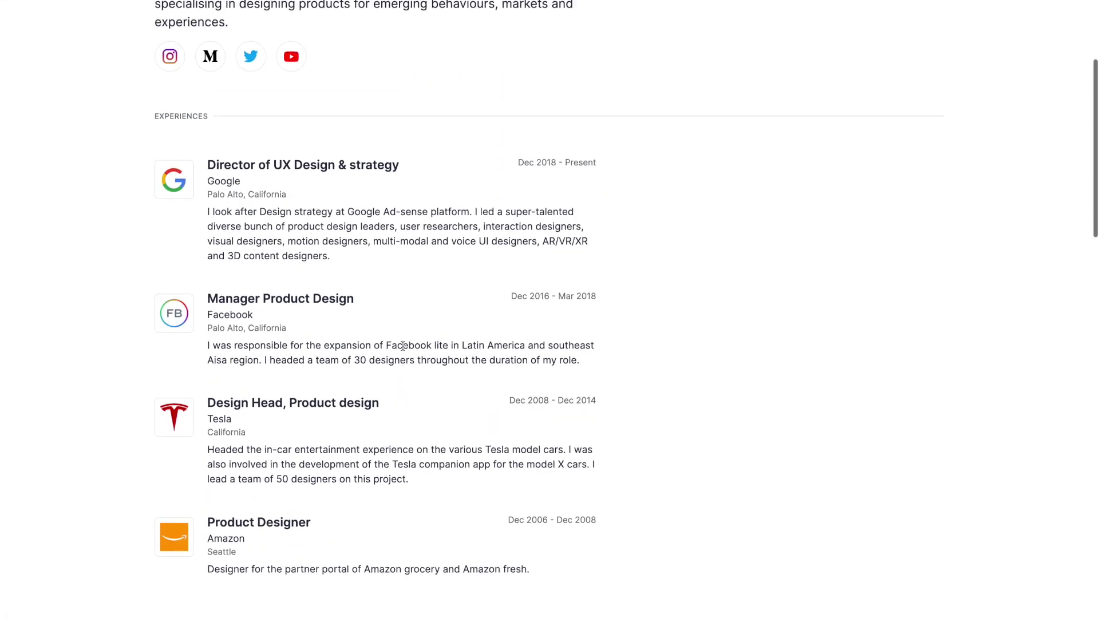
{"action": "scroll", "coordinate": [403, 346], "scroll_direction": "up", "scroll_amount": 2}
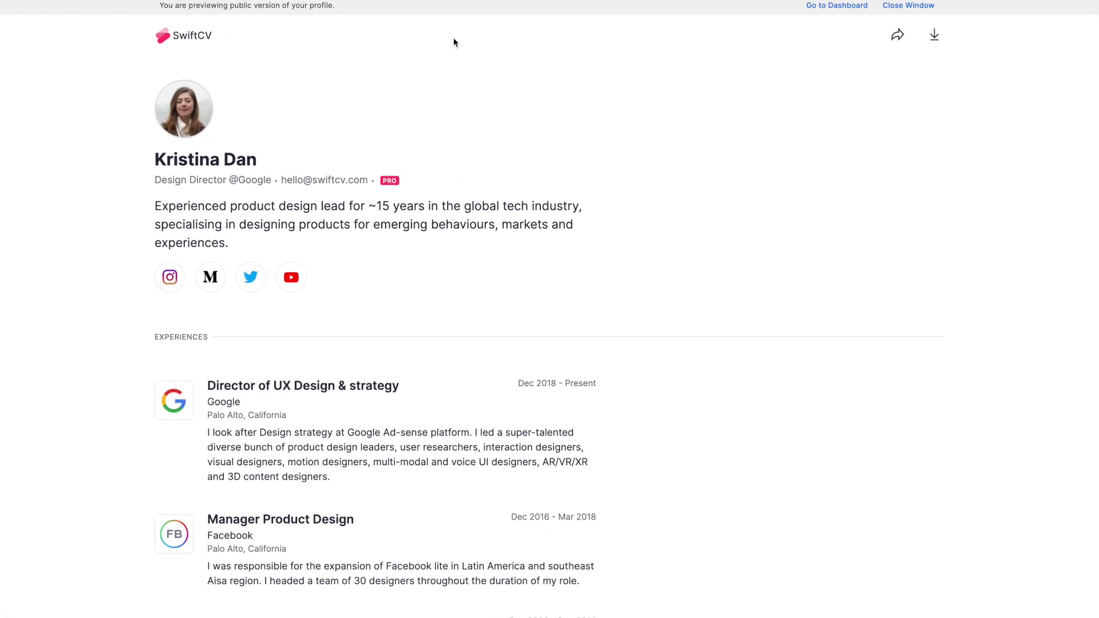
{"action": "left_click", "coordinate": [898, 36]}
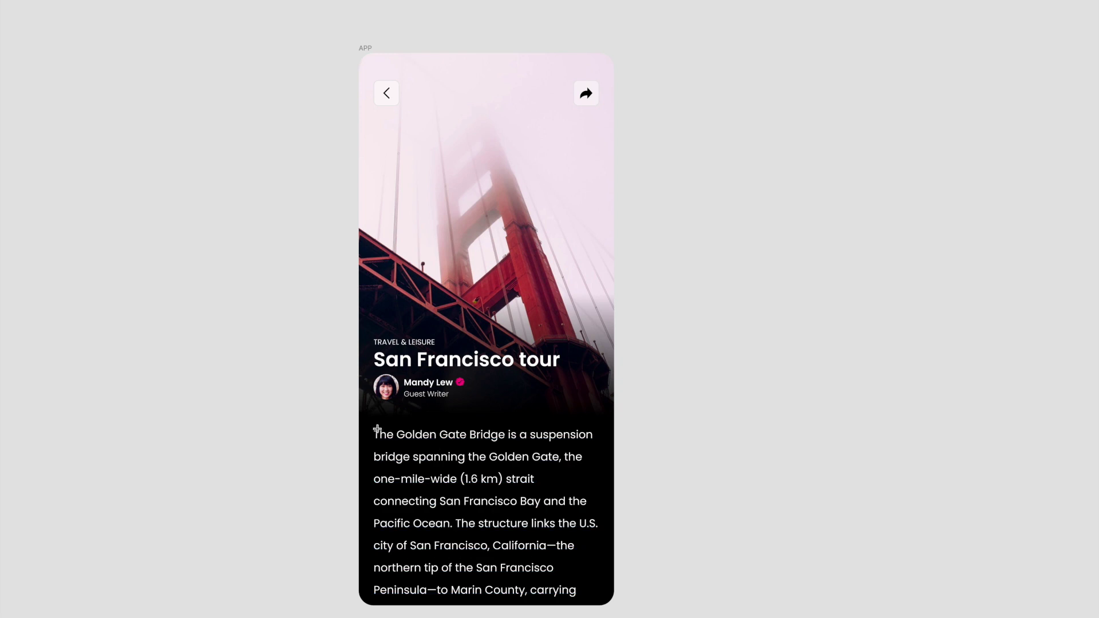
- Restore the editor panels around the APP tour screen with Ctrl+\
{"action": "key", "text": "ctrl+backslash"}
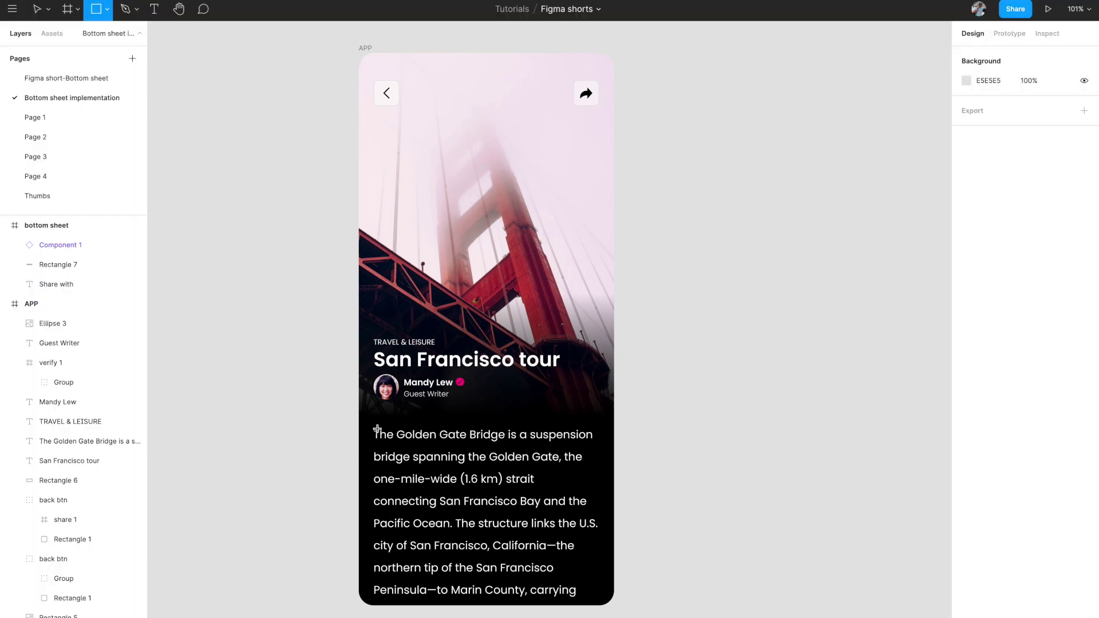
- Draw a 414×348 frame and move it beside the APP screen
{"action": "key", "text": "f"}
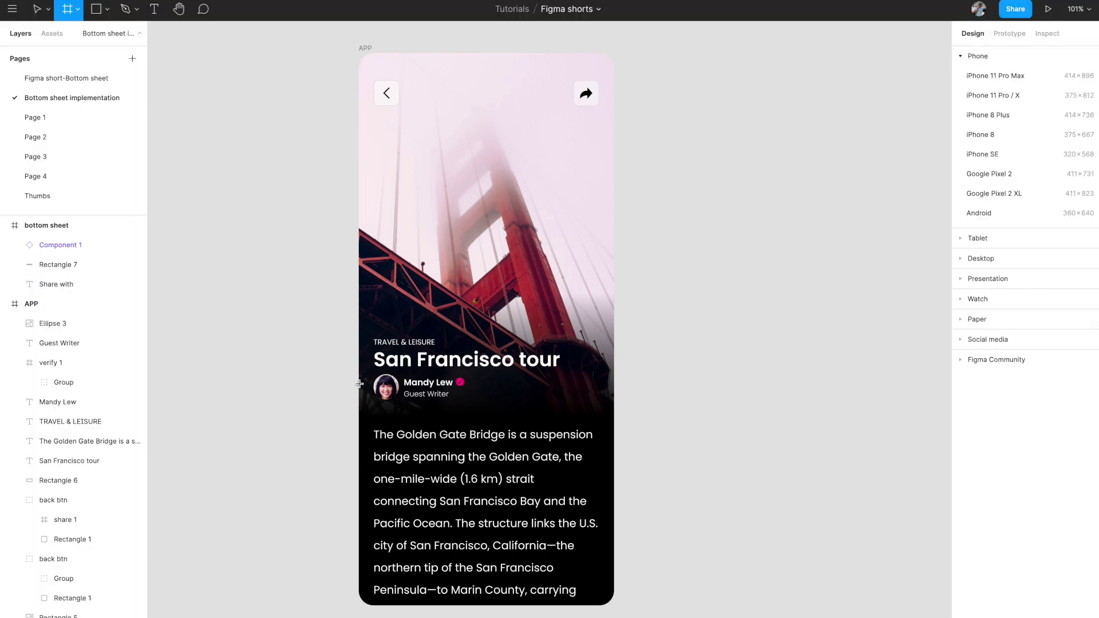
{"action": "left_click_drag", "start_coordinate": [358, 391], "coordinate": [612, 606]}
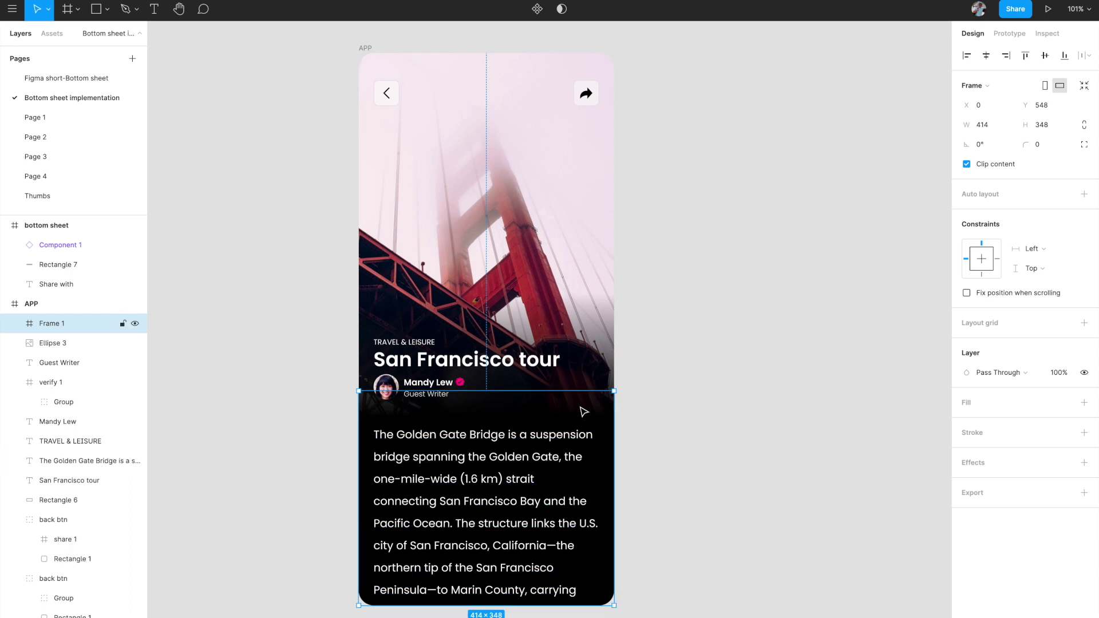
{"action": "left_click_drag", "start_coordinate": [580, 408], "coordinate": [870, 290]}
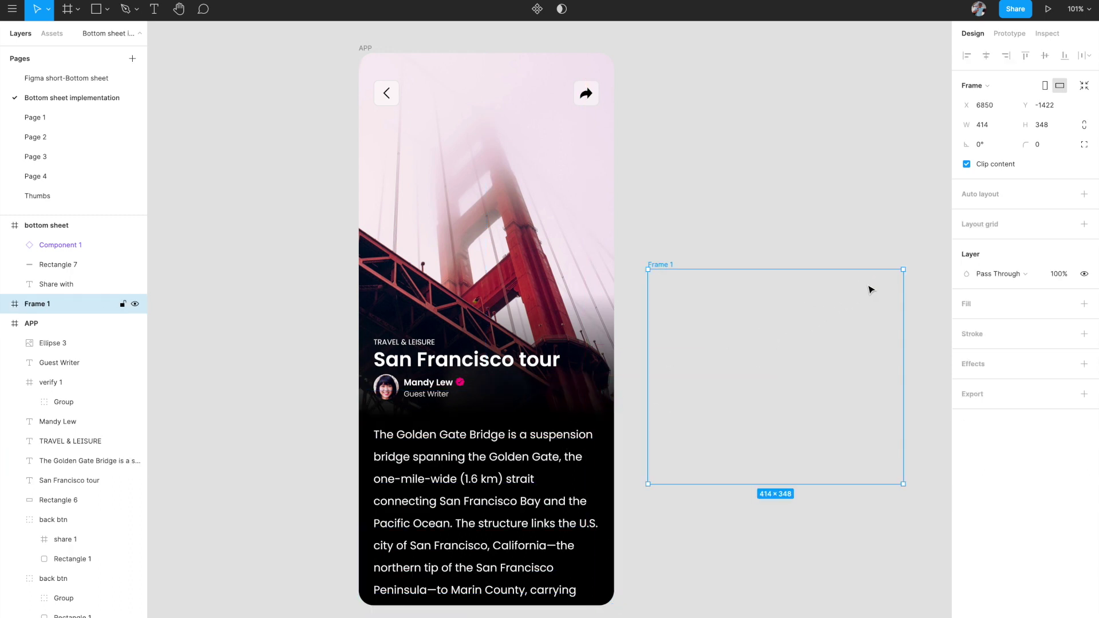
- Give Frame 1 a solid black 000000 fill from Document colors
{"action": "left_click", "coordinate": [1085, 305]}
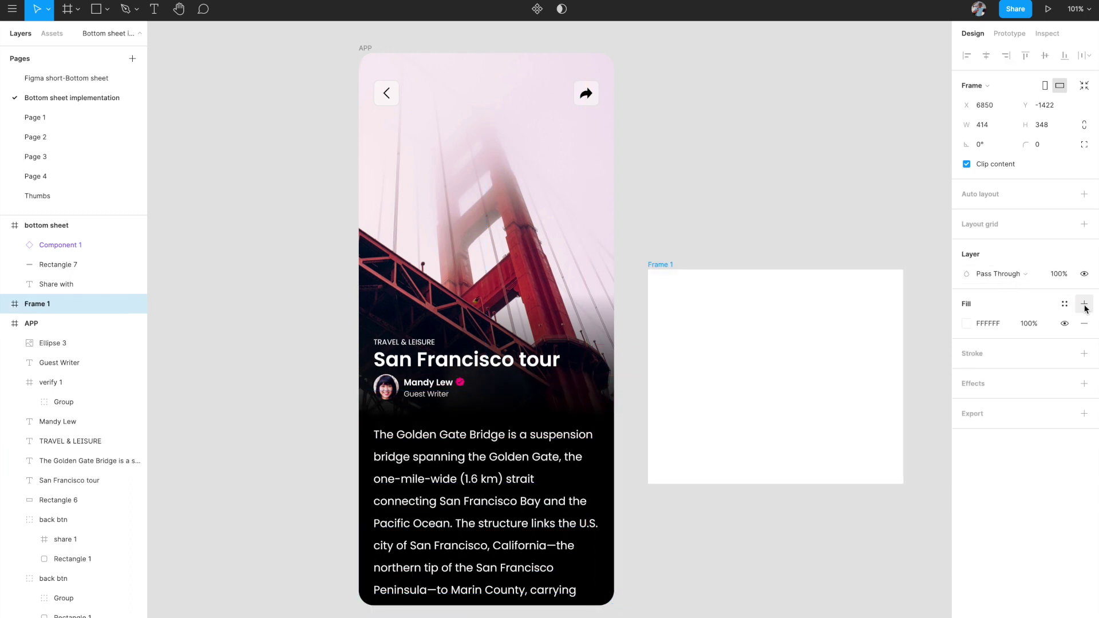
{"action": "left_click", "coordinate": [967, 324]}
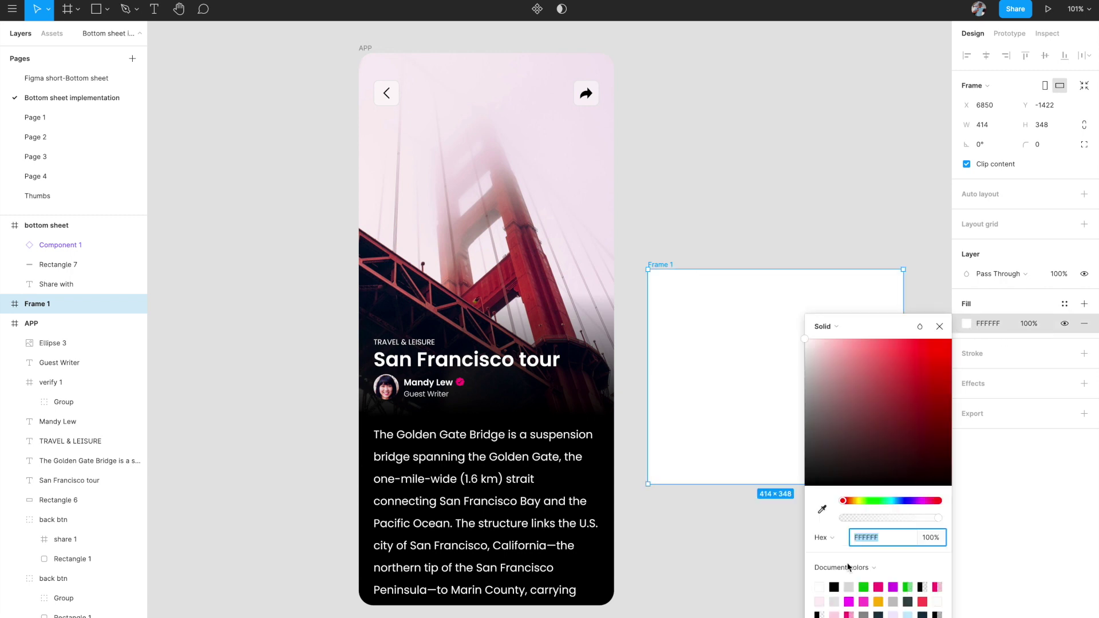
{"action": "left_click", "coordinate": [834, 588]}
{"action": "left_click", "coordinate": [939, 326]}
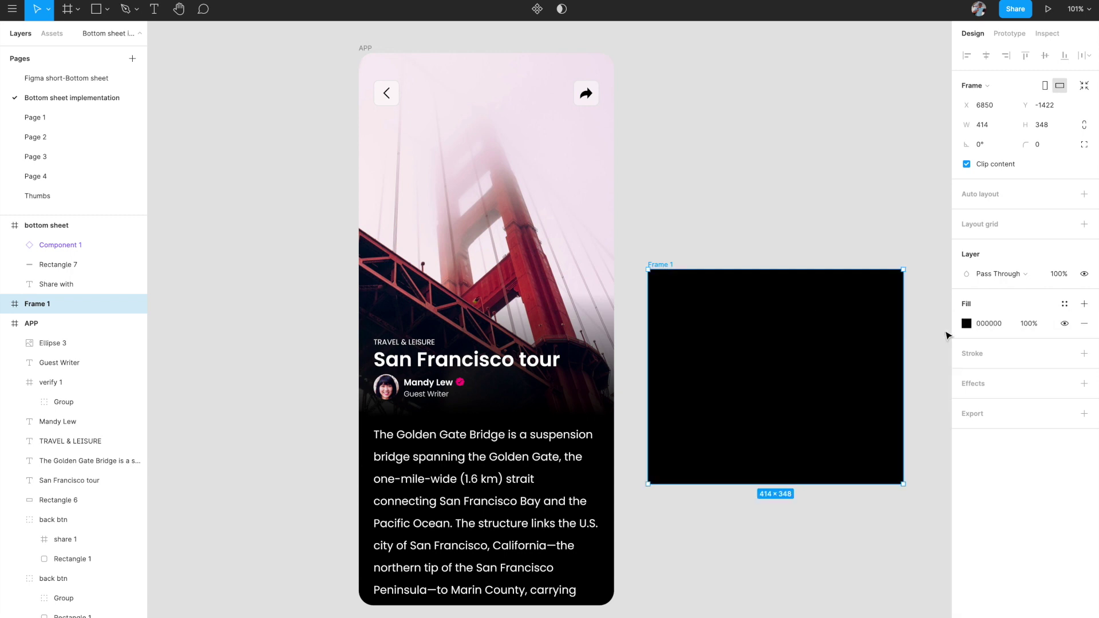
{"action": "left_click", "coordinate": [920, 320]}
{"action": "scroll", "coordinate": [921, 320], "scroll_direction": "right", "scroll_amount": 3}
{"action": "scroll", "coordinate": [921, 319], "scroll_direction": "down", "scroll_amount": 1}
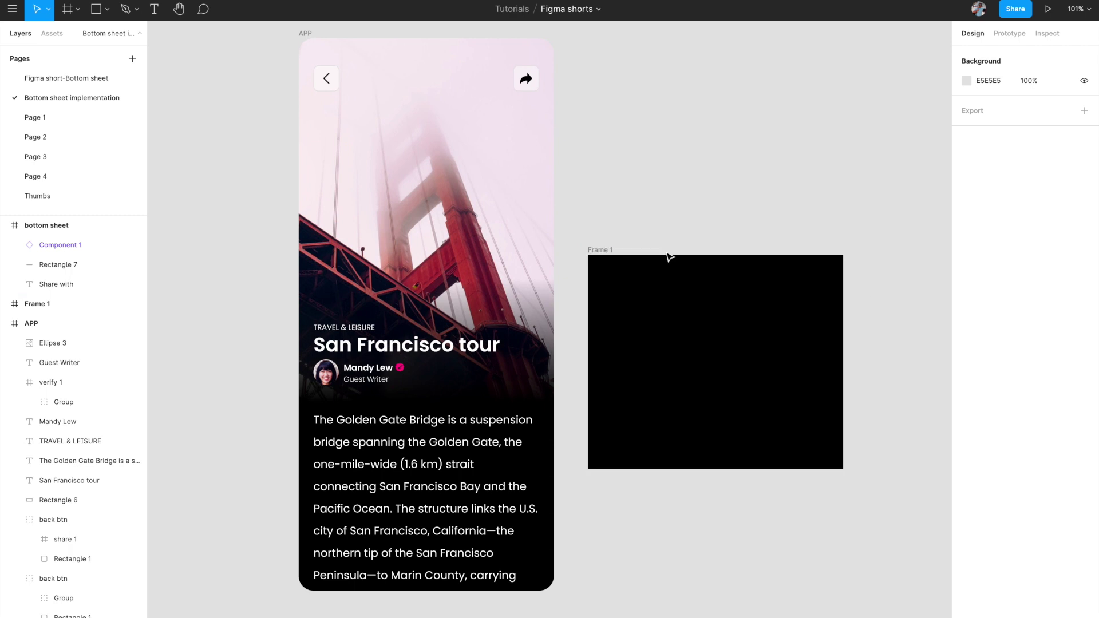
- Move Frame 1 lower and give it a 24 corner radius
{"action": "left_click_drag", "start_coordinate": [599, 246], "coordinate": [593, 366]}
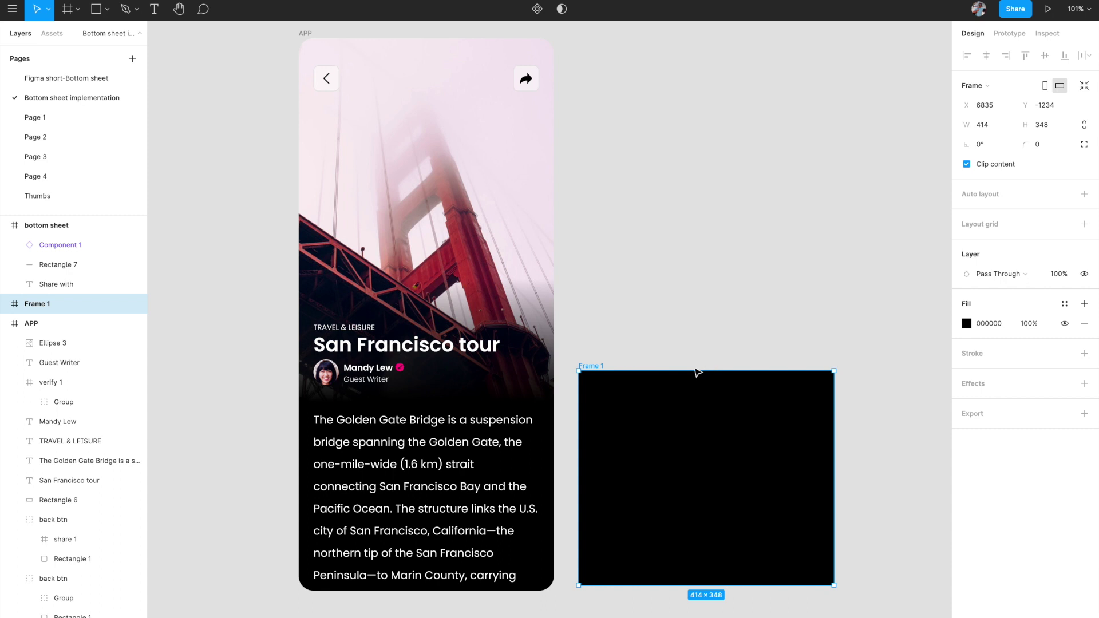
{"action": "left_click", "coordinate": [1046, 145]}
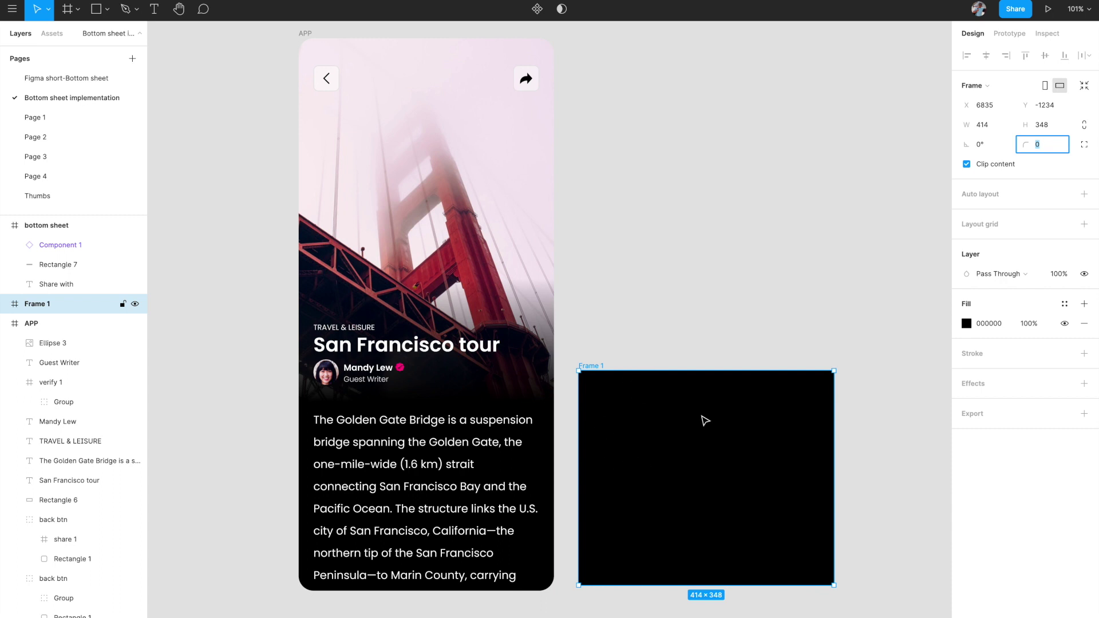
{"action": "type", "text": "24"}
{"action": "key", "text": "Return"}
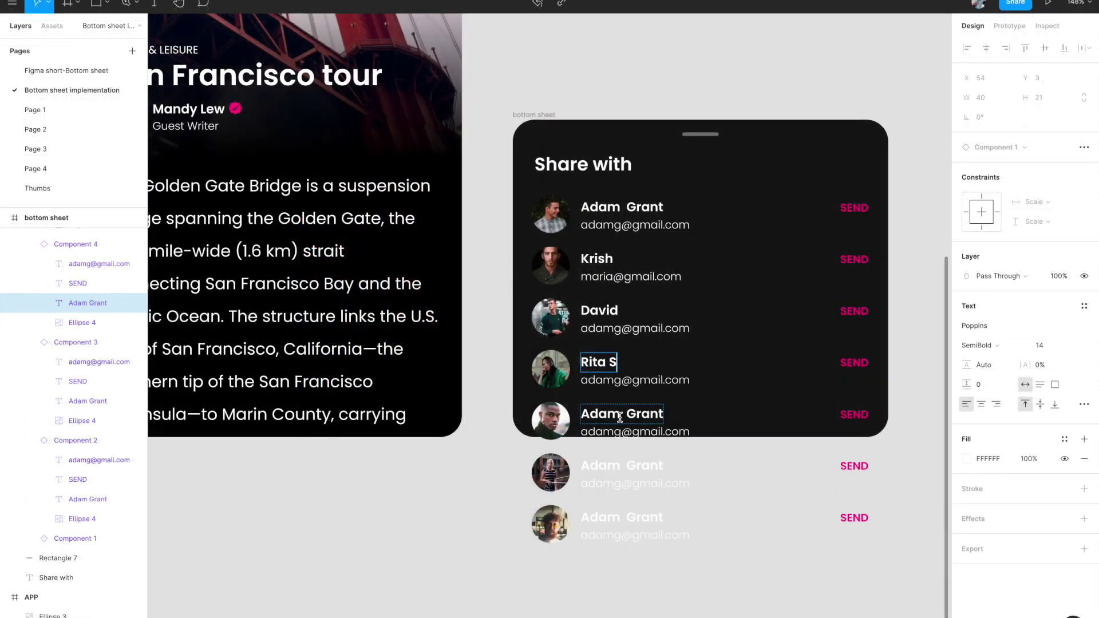
- Give the fifth, sixth and seventh contacts new distinct names
{"action": "double_click", "coordinate": [623, 414]}
{"action": "type", "text": "Kevin"}
{"action": "double_click", "coordinate": [622, 466]}
{"action": "type", "text": "Dianna"}
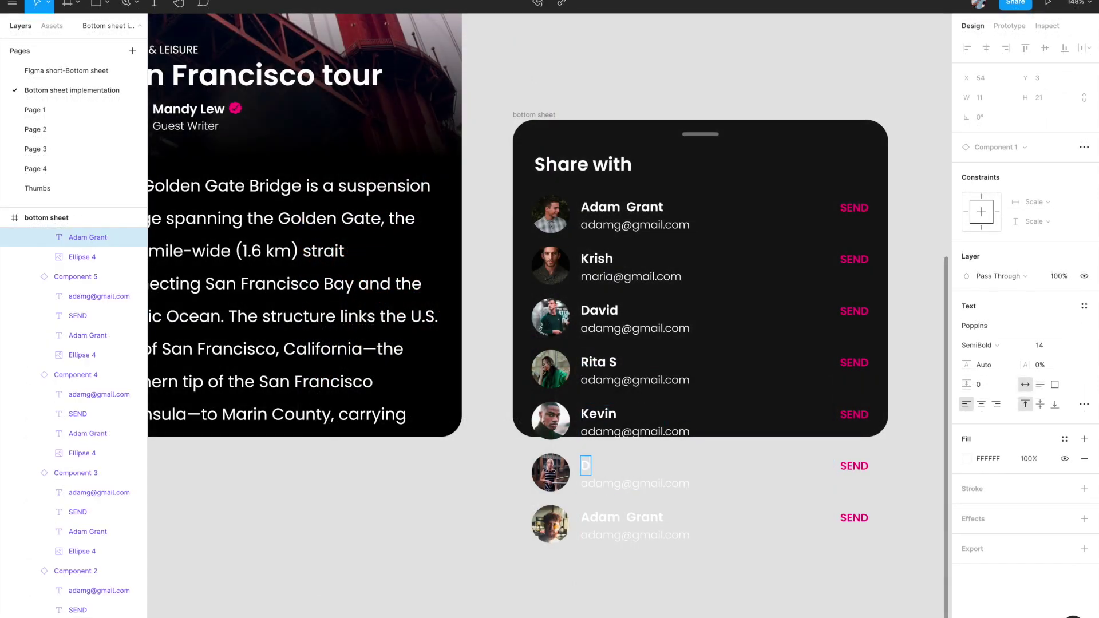
{"action": "double_click", "coordinate": [622, 516]}
- Replace the name part of the contacts' e-mail addresses to match their new names
{"action": "double_click", "coordinate": [599, 277]}
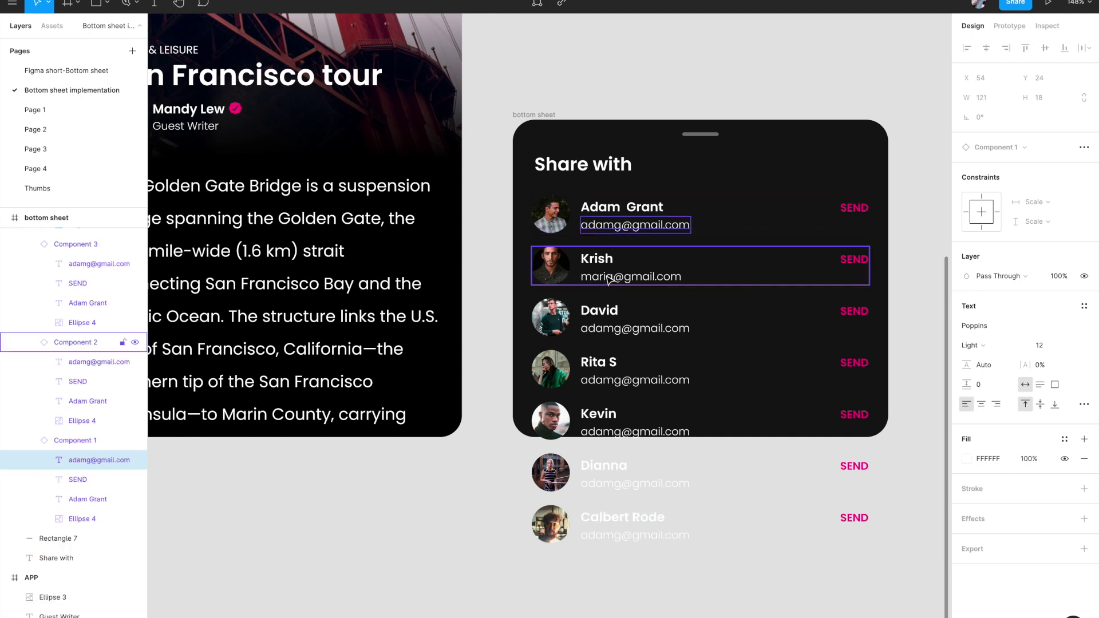
{"action": "type", "text": "Krish"}
{"action": "double_click", "coordinate": [598, 328]}
{"action": "type", "text": "David"}
{"action": "double_click", "coordinate": [607, 379]}
{"action": "type", "text": "Ritas"}
{"action": "double_click", "coordinate": [607, 432]}
{"action": "type", "text": "keving"}
{"action": "double_click", "coordinate": [607, 484]}
{"action": "type", "text": "dianna"}
{"action": "double_click", "coordinate": [607, 535]}
{"action": "type", "text": "calbert"}
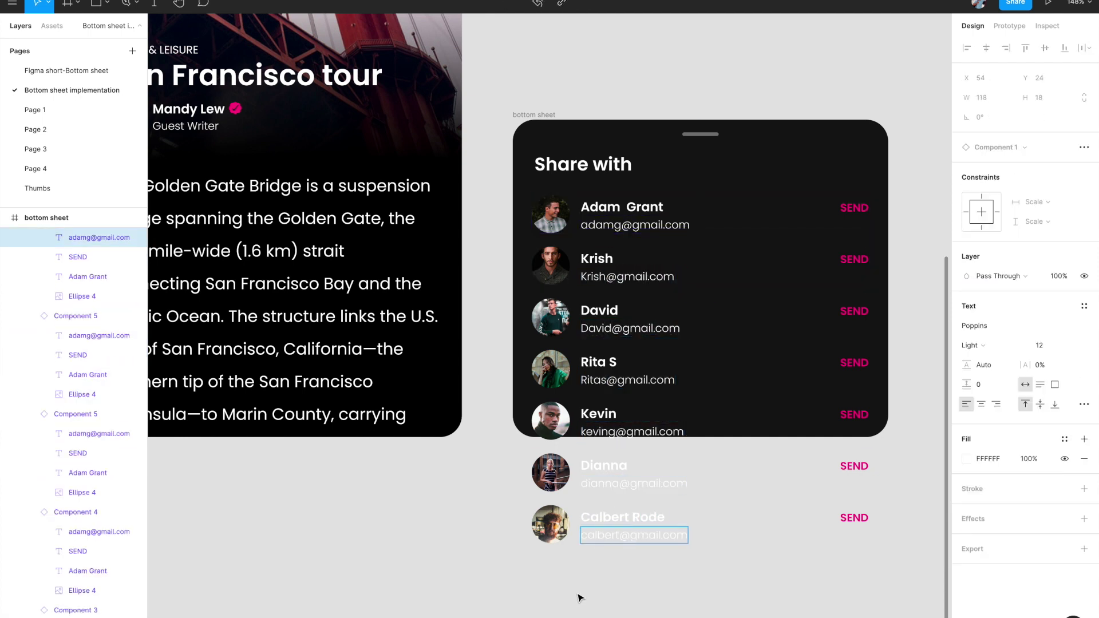
{"action": "key", "text": "Escape"}
{"action": "key", "text": "Escape"}
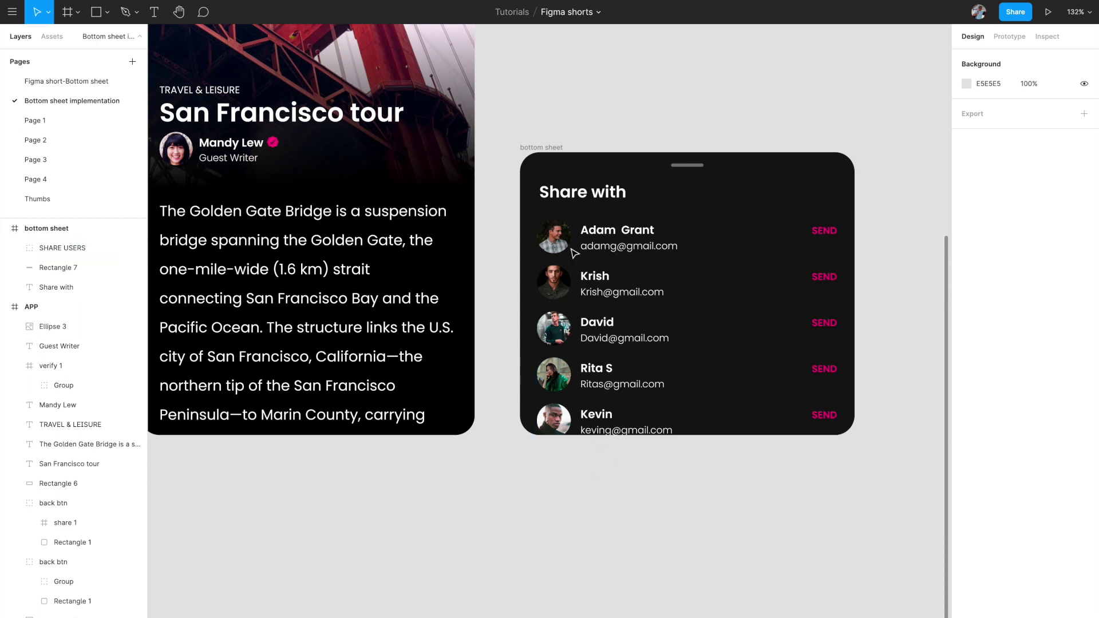
- Turn the bottom sheet's Clip content off to check hidden rows, then back on
{"action": "left_click", "coordinate": [551, 148]}
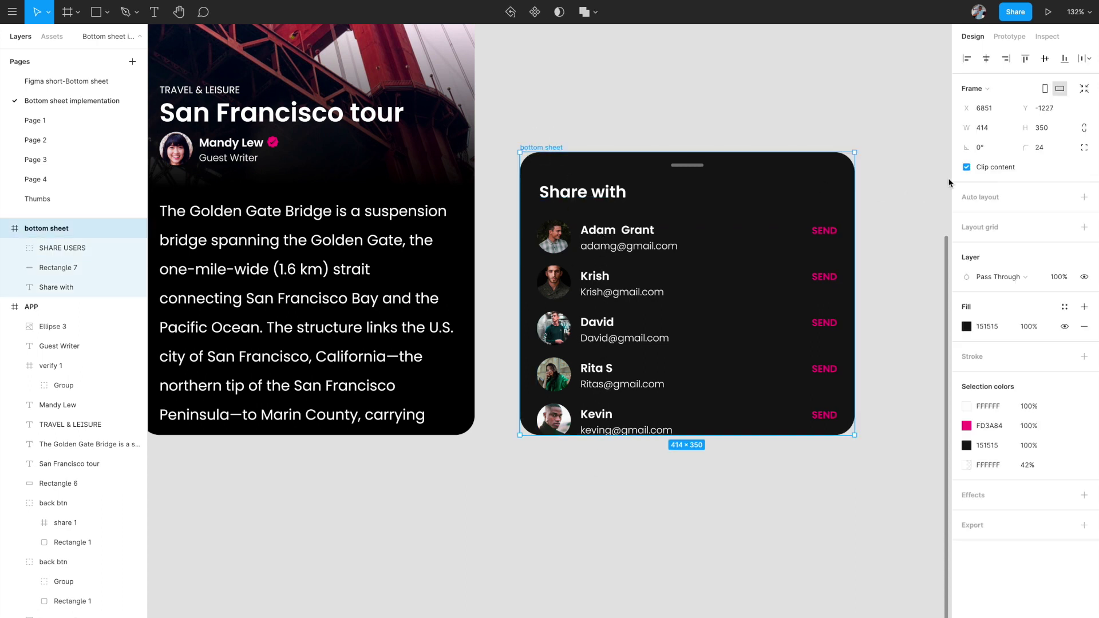
{"action": "left_click", "coordinate": [967, 167]}
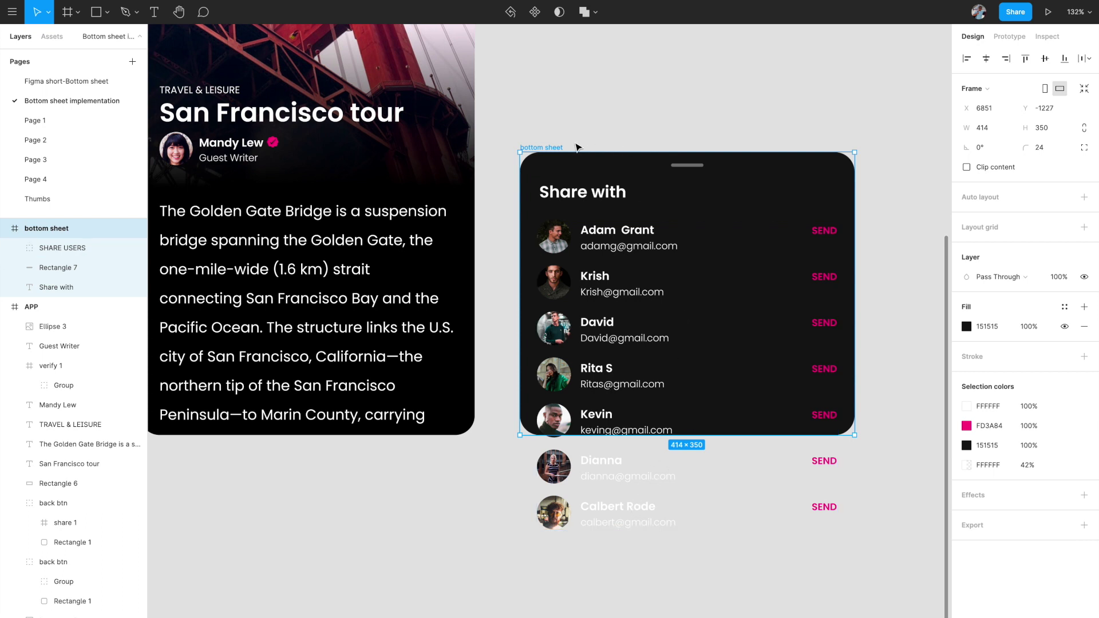
{"action": "left_click", "coordinate": [966, 168]}
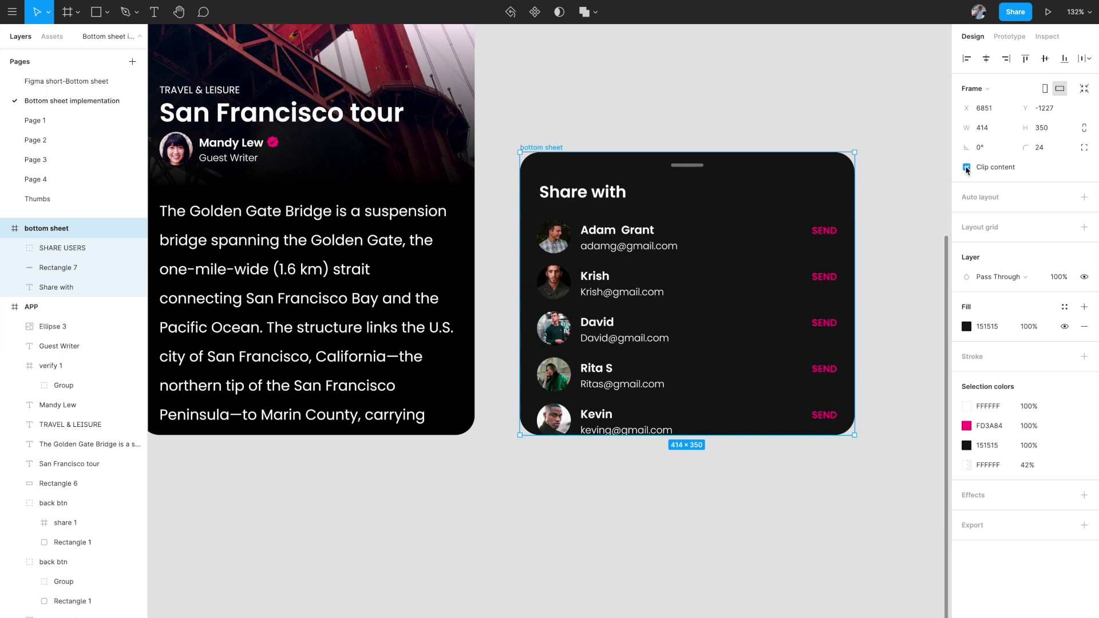
- Convert the SHARE USERS contact list from a group into a frame
{"action": "left_click", "coordinate": [612, 245]}
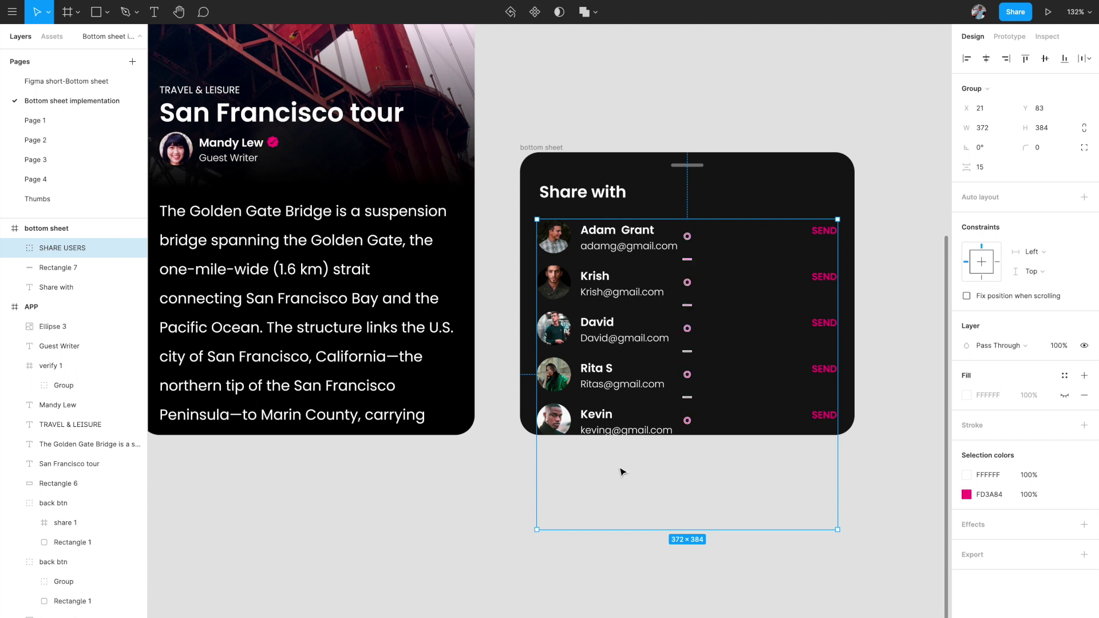
{"action": "left_click", "coordinate": [989, 89]}
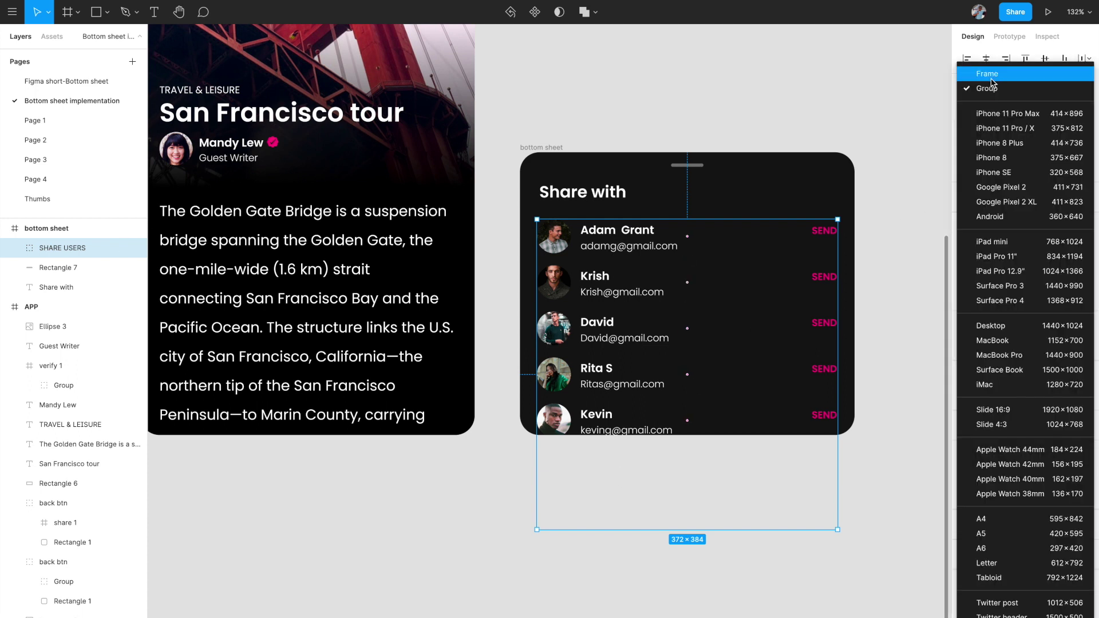
{"action": "left_click", "coordinate": [988, 75]}
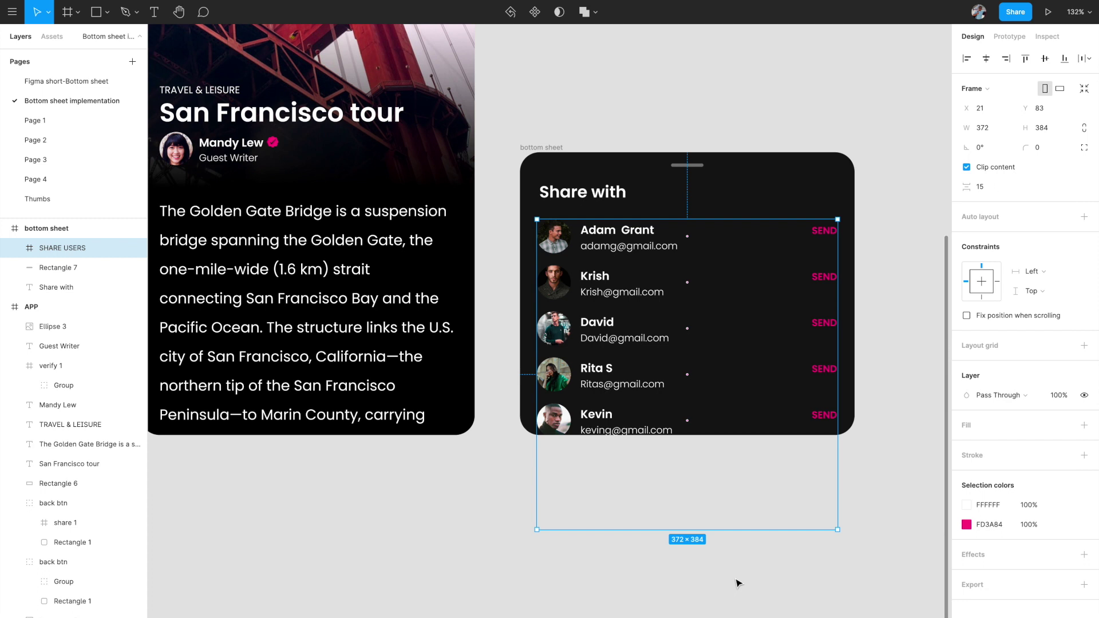
- Shorten the SHARE USERS frame to 372×252 and set its overflow to Vertical scrolling
{"action": "key", "text": "super"}
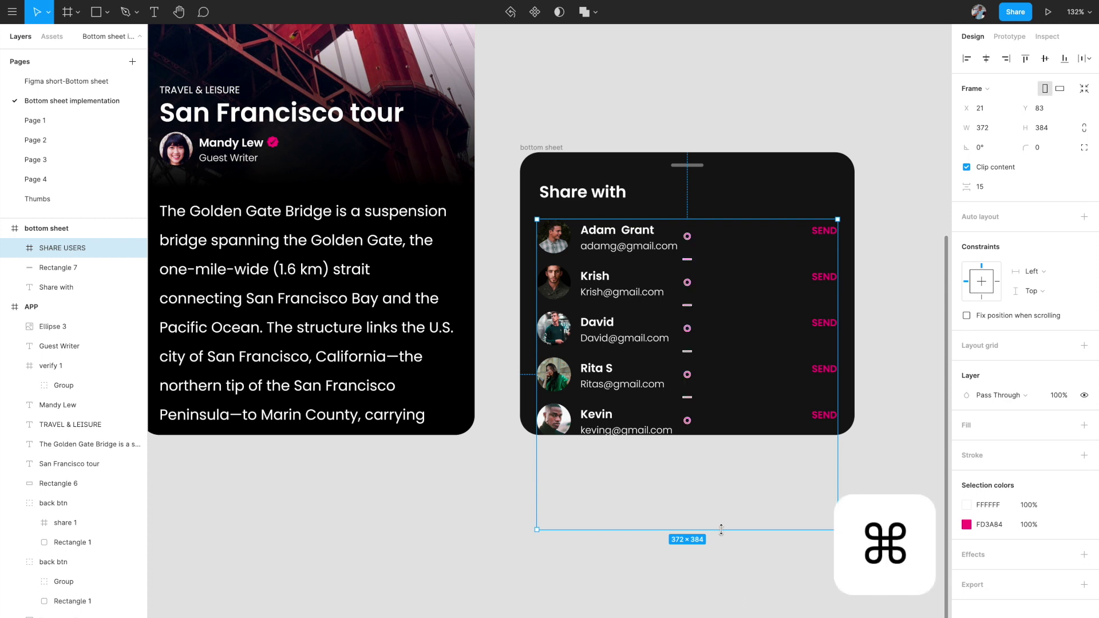
{"action": "left_click_drag", "start_coordinate": [721, 531], "coordinate": [722, 427]}
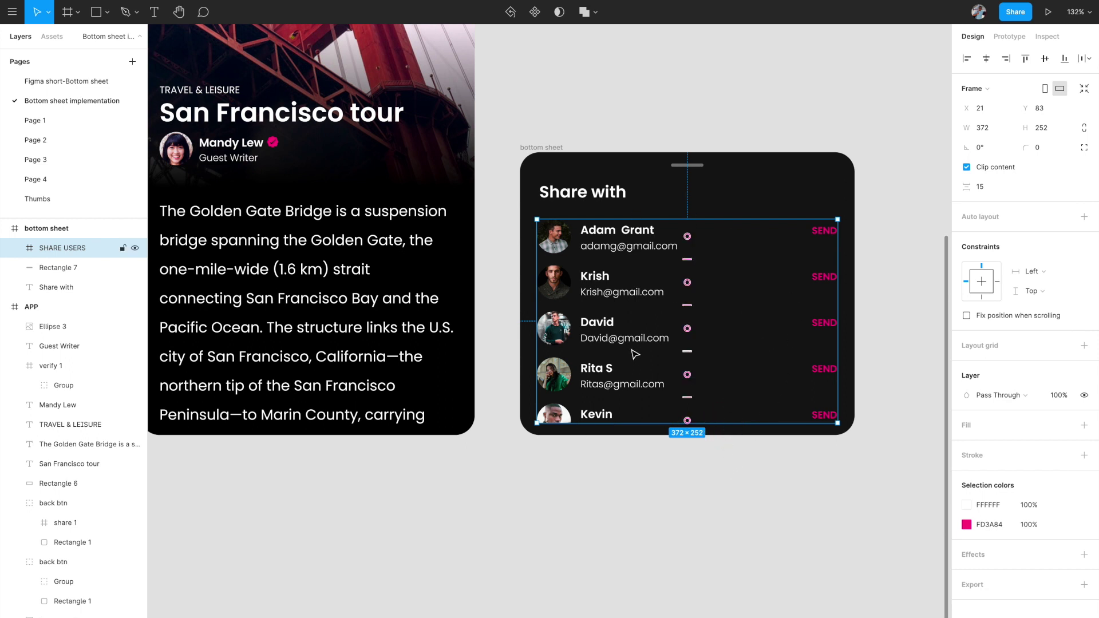
{"action": "left_click", "coordinate": [1011, 37]}
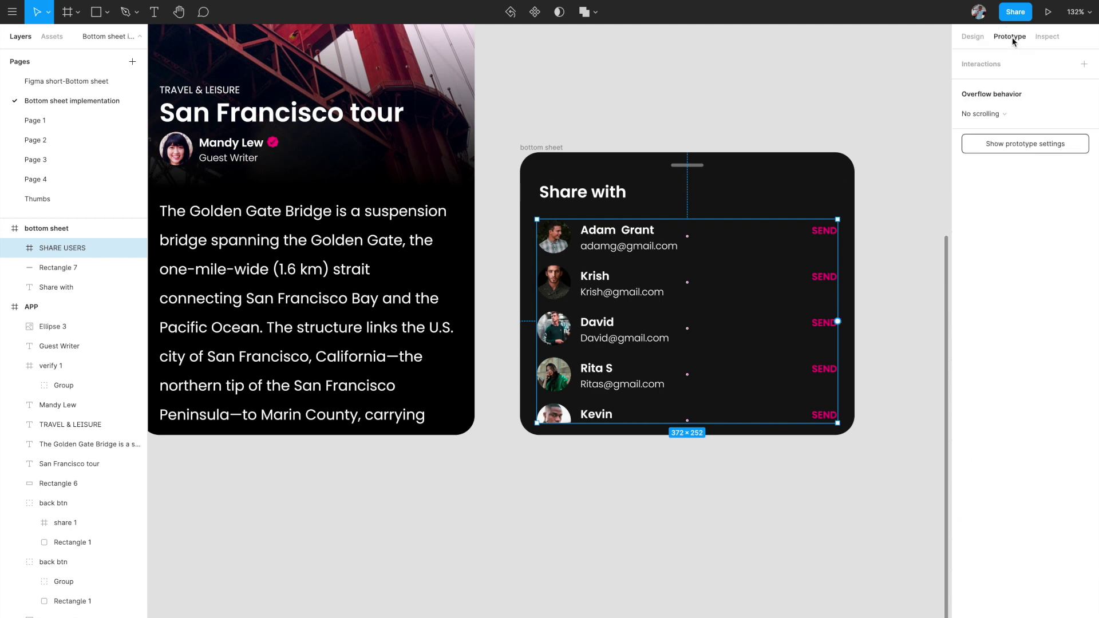
{"action": "left_click", "coordinate": [996, 118]}
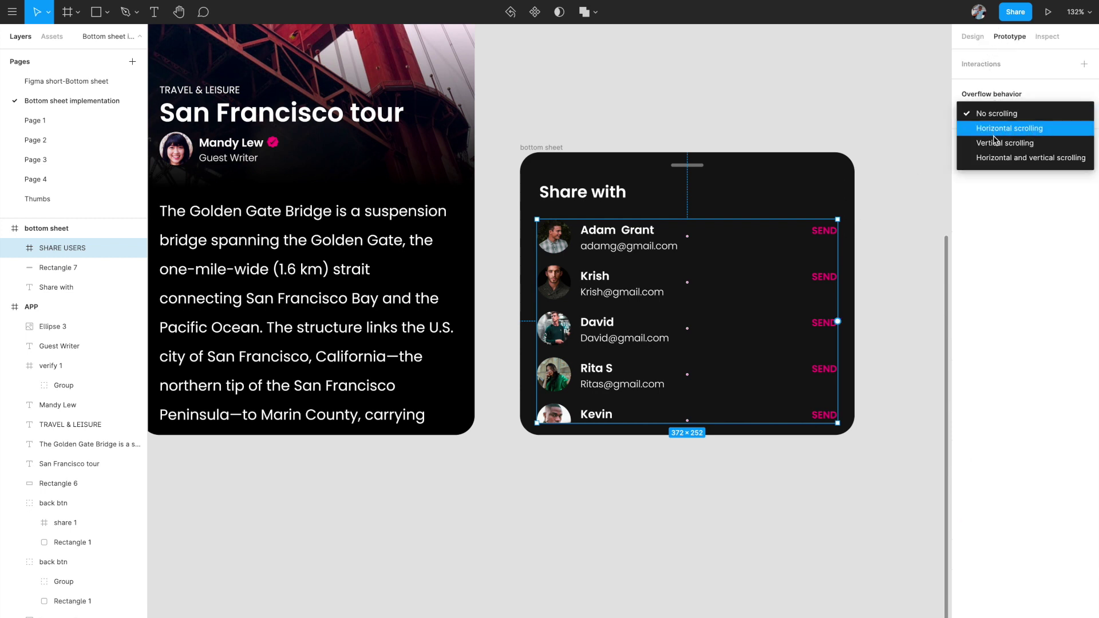
{"action": "left_click", "coordinate": [996, 143]}
{"action": "left_click", "coordinate": [864, 116]}
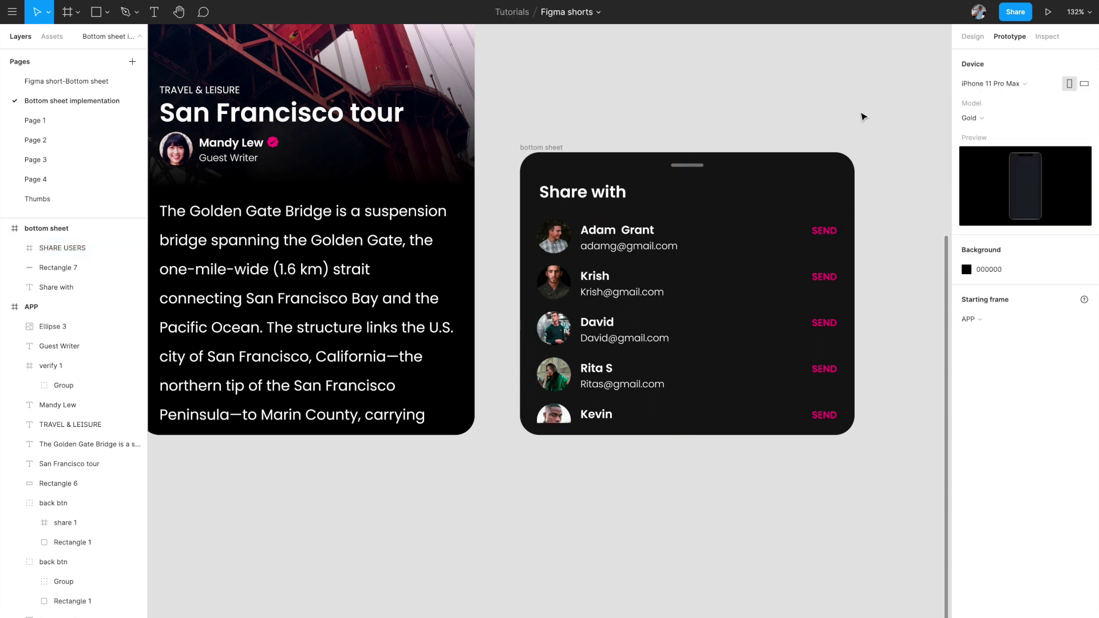
{"action": "left_click", "coordinate": [553, 148]}
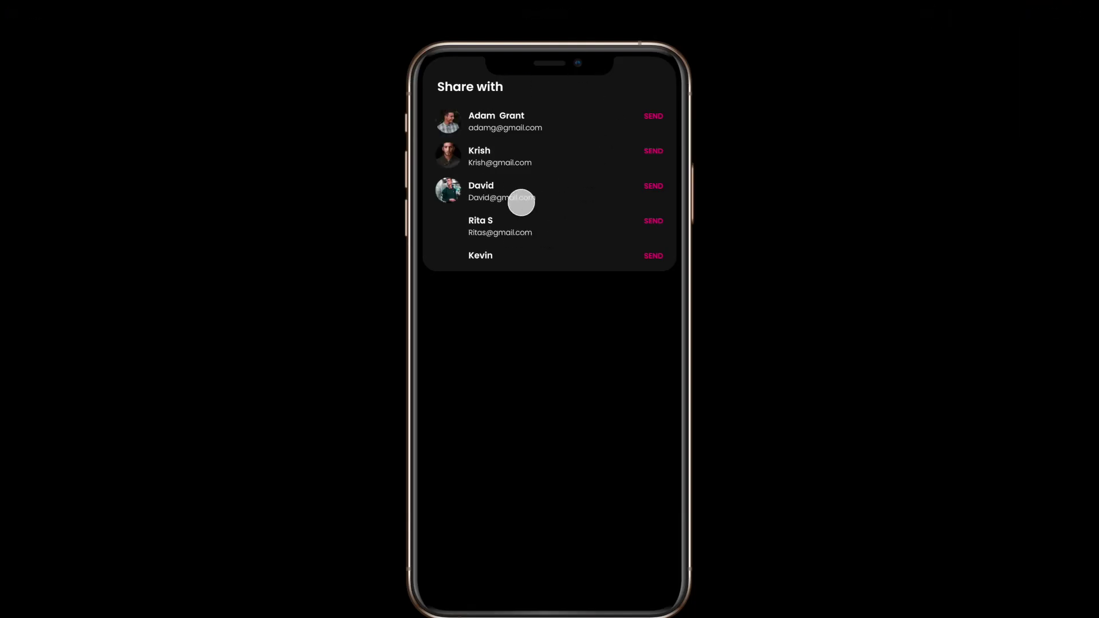
{"action": "left_click_drag", "start_coordinate": [521, 202], "coordinate": [489, 161]}
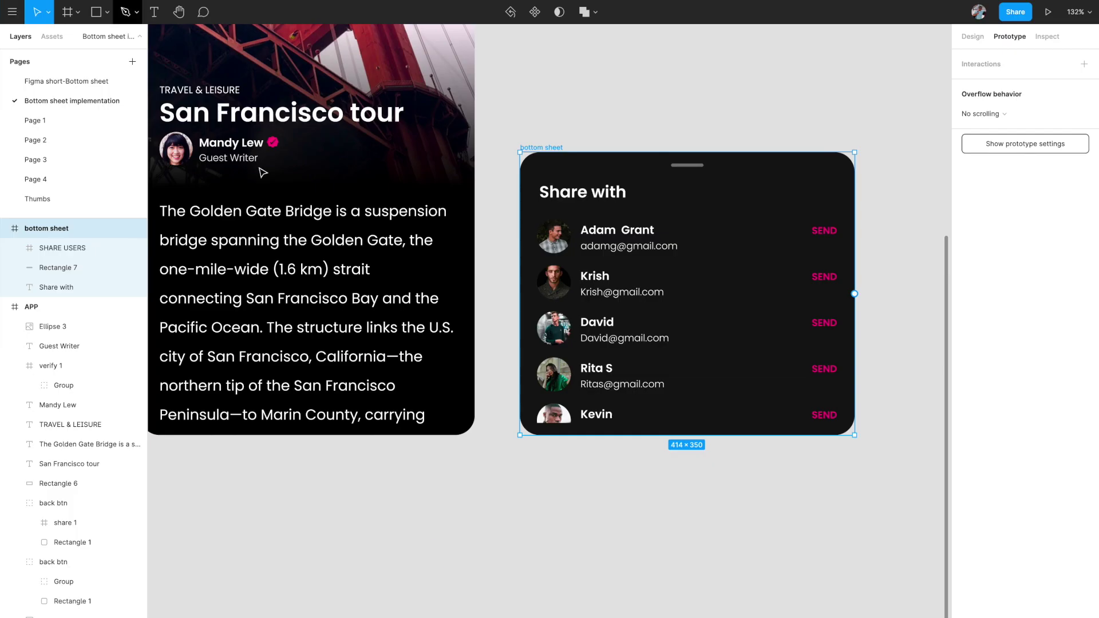
{"action": "scroll", "coordinate": [368, 319], "scroll_direction": "up", "scroll_amount": 3}
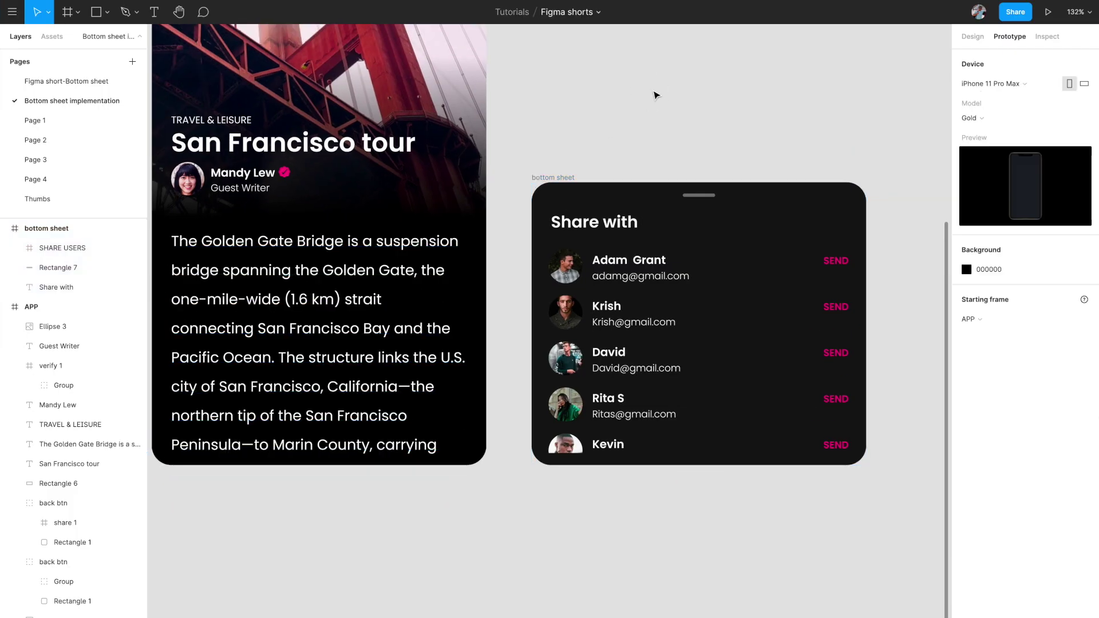
- Link the tour screen's share icon to the bottom sheet frame with a prototype connection
{"action": "scroll", "coordinate": [656, 95], "scroll_direction": "down", "scroll_amount": 5}
{"action": "scroll", "coordinate": [656, 95], "scroll_direction": "up", "scroll_amount": 5}
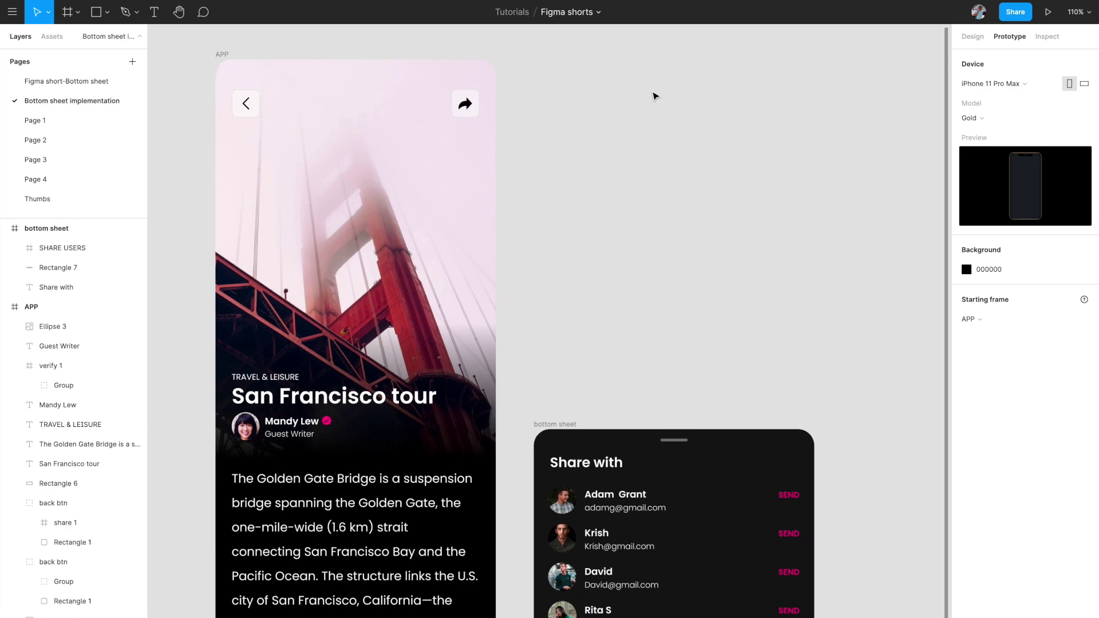
{"action": "scroll", "coordinate": [654, 93], "scroll_direction": "down", "scroll_amount": 3}
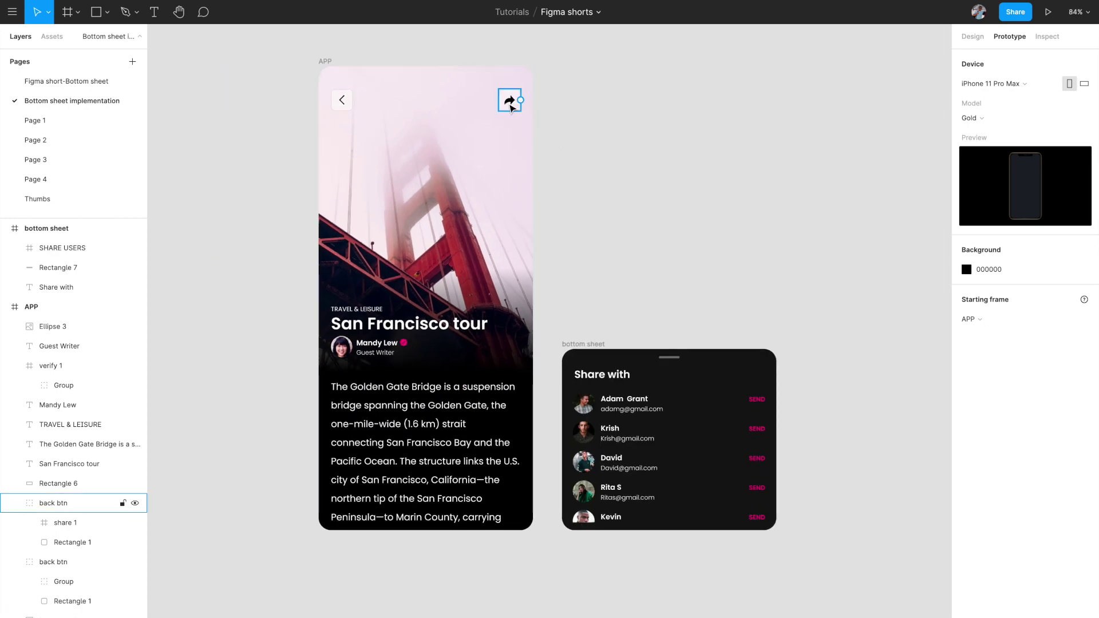
{"action": "left_click", "coordinate": [510, 105]}
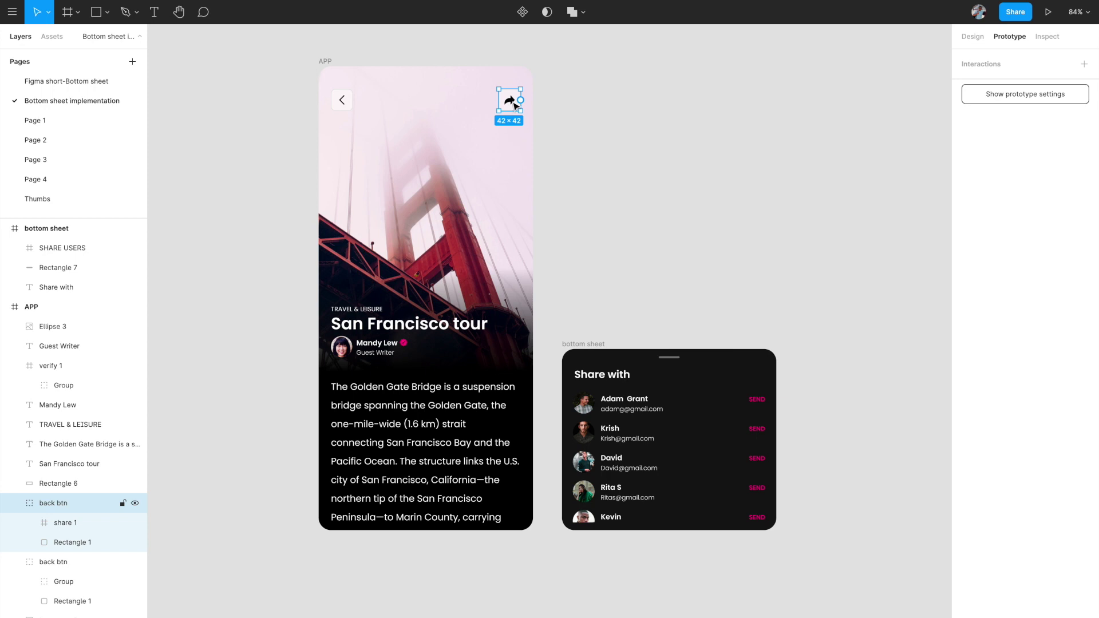
{"action": "left_click_drag", "start_coordinate": [522, 101], "coordinate": [608, 360]}
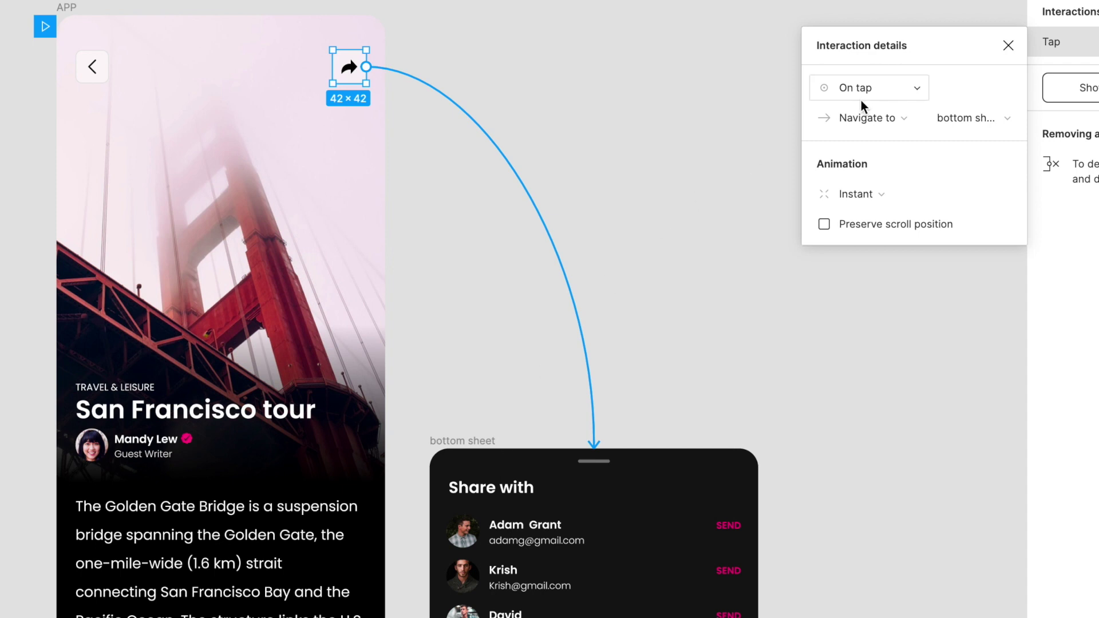
- Change the share tap action to Open overlay, keeping Bottom center and the 70% black backdrop
{"action": "left_click", "coordinate": [885, 119]}
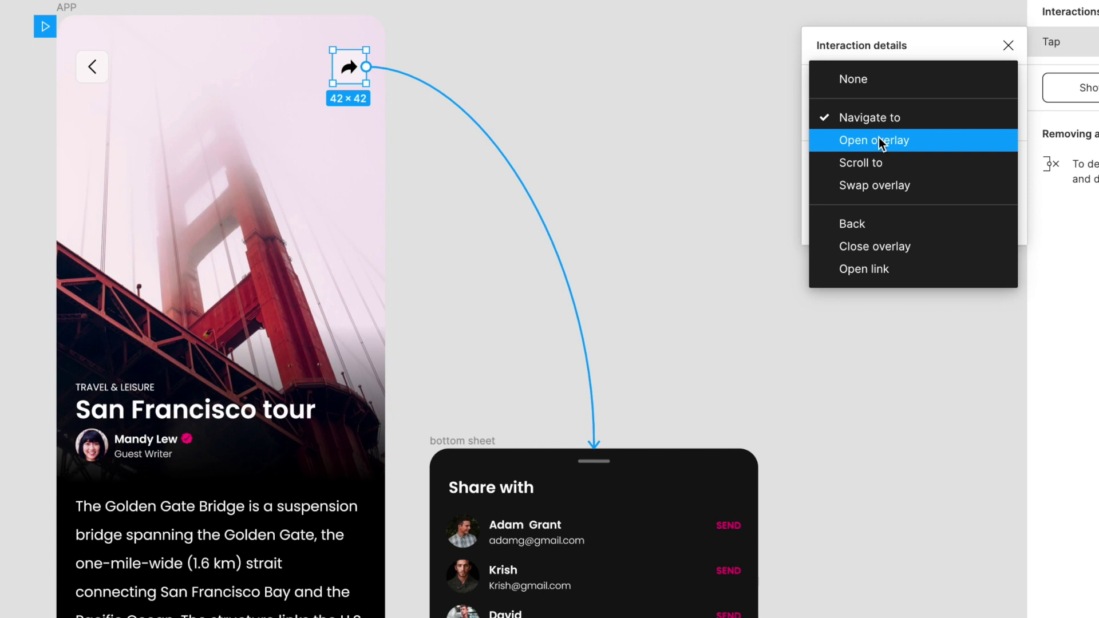
{"action": "left_click", "coordinate": [879, 141]}
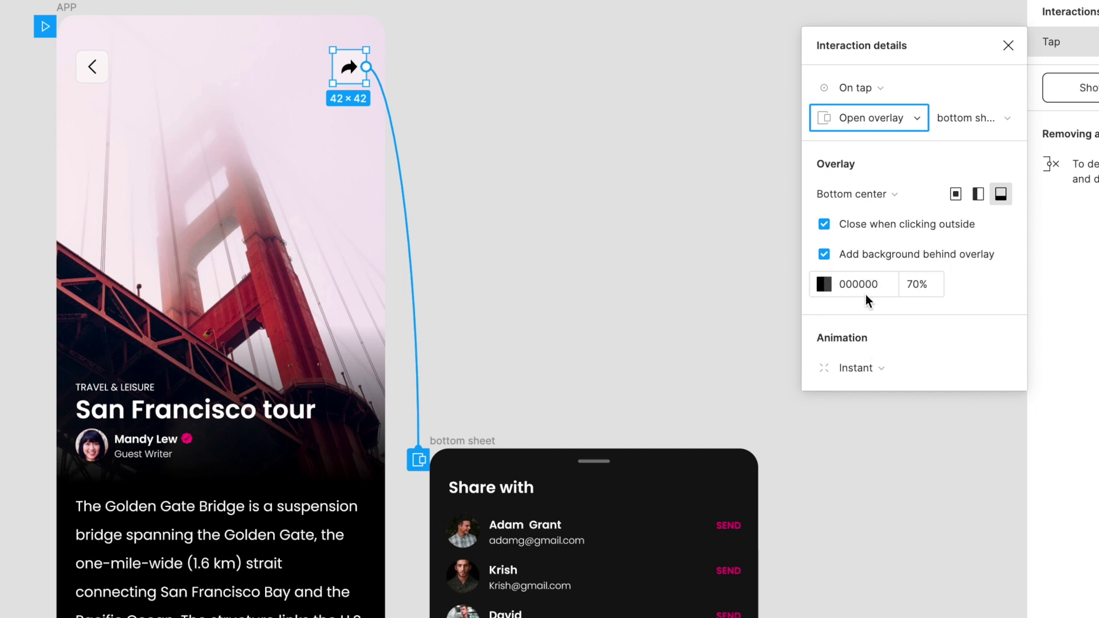
{"action": "left_click", "coordinate": [825, 284]}
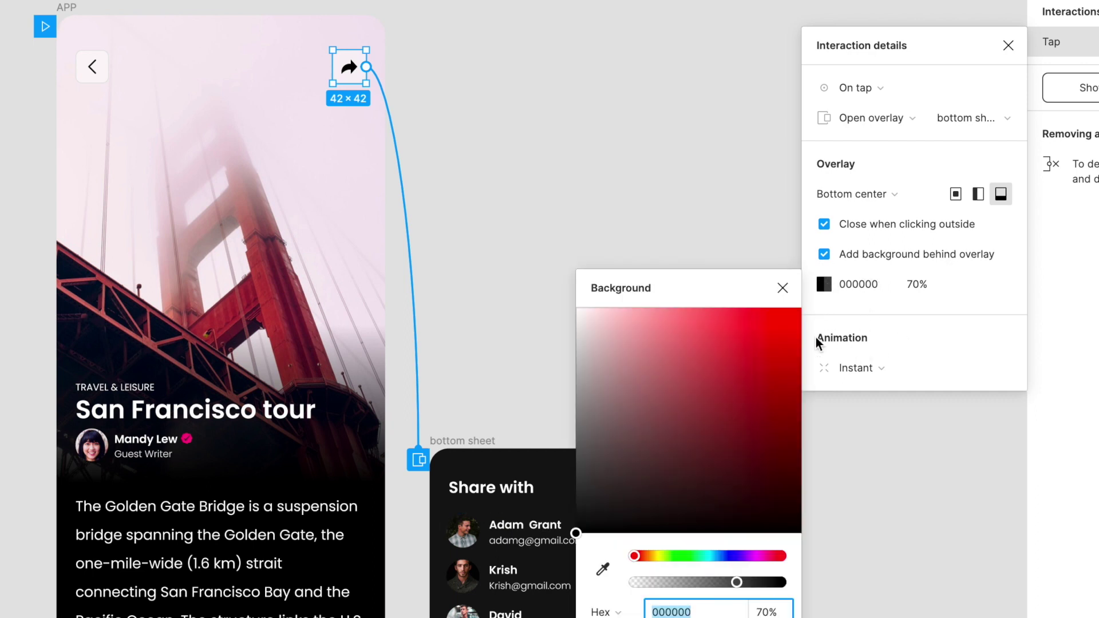
{"action": "left_click", "coordinate": [783, 288]}
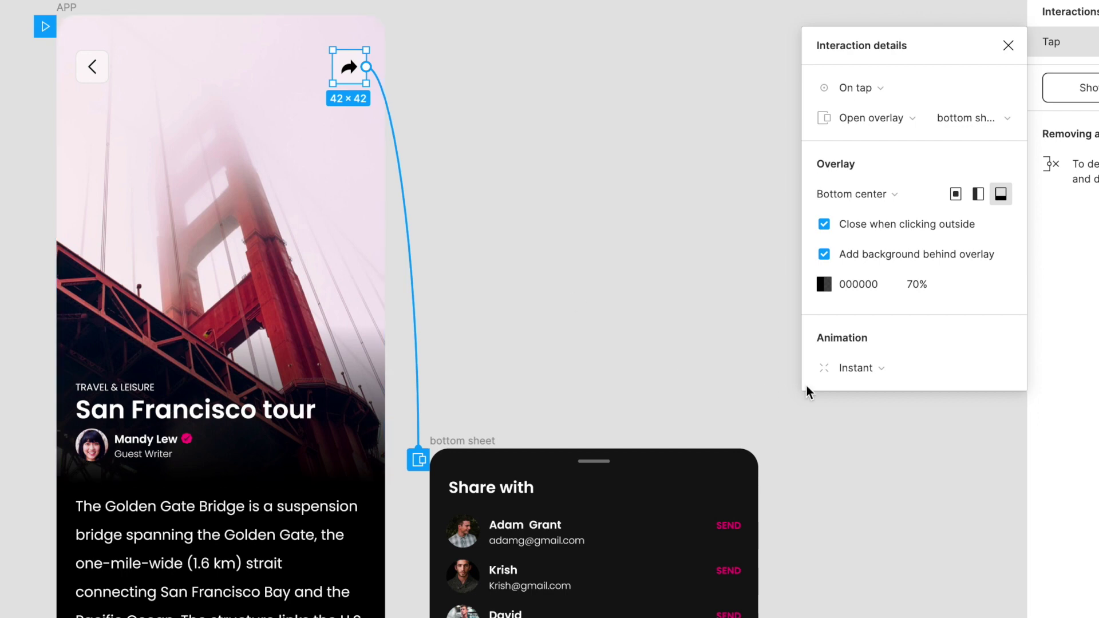
{"action": "left_click", "coordinate": [881, 370]}
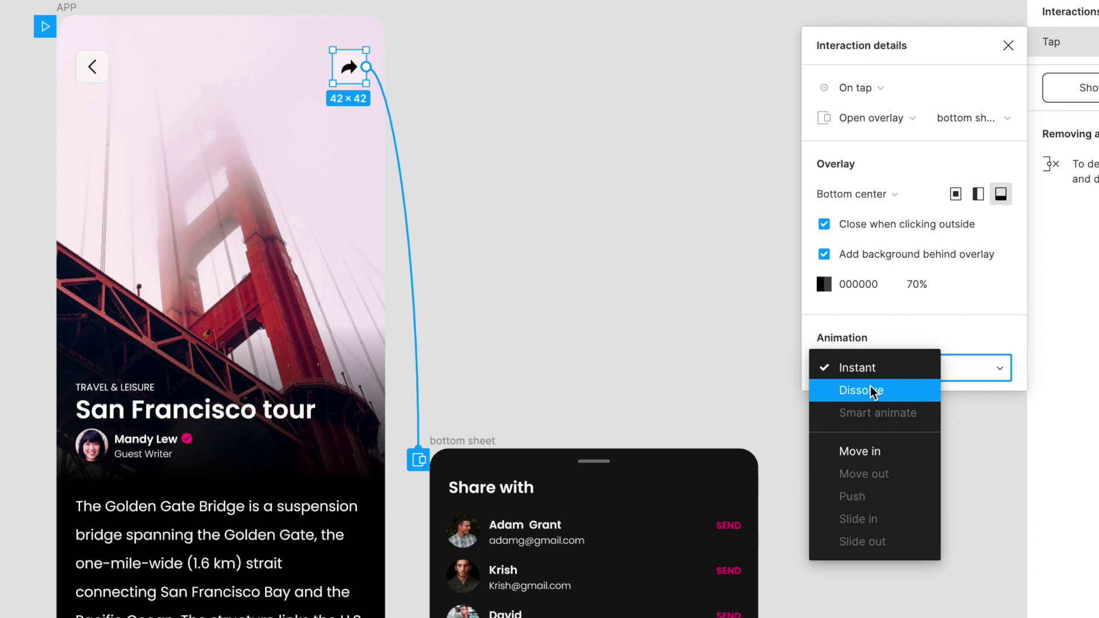
- Animate the overlay with Move in from below, Ease Out 300ms, and start the preview
{"action": "left_click", "coordinate": [864, 443]}
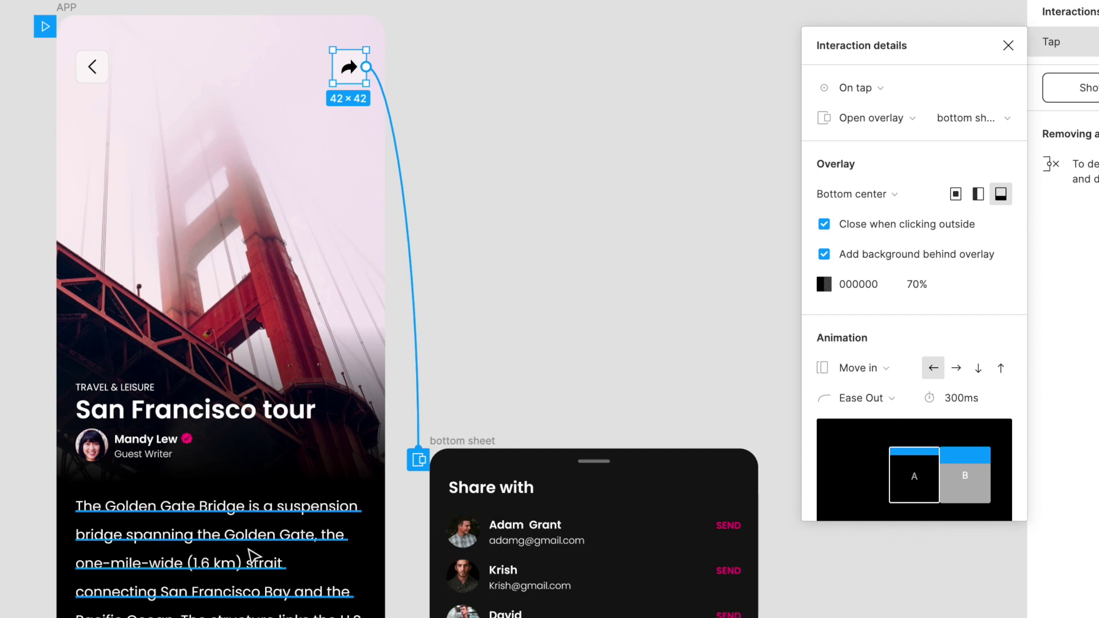
{"action": "left_click", "coordinate": [1002, 370]}
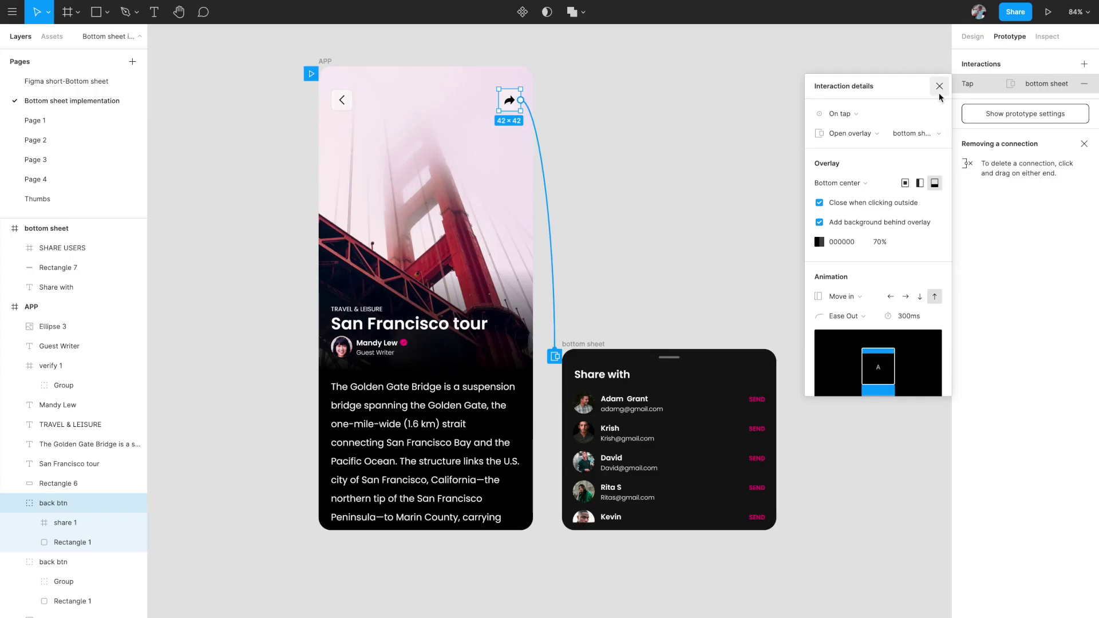
{"action": "left_click", "coordinate": [939, 87]}
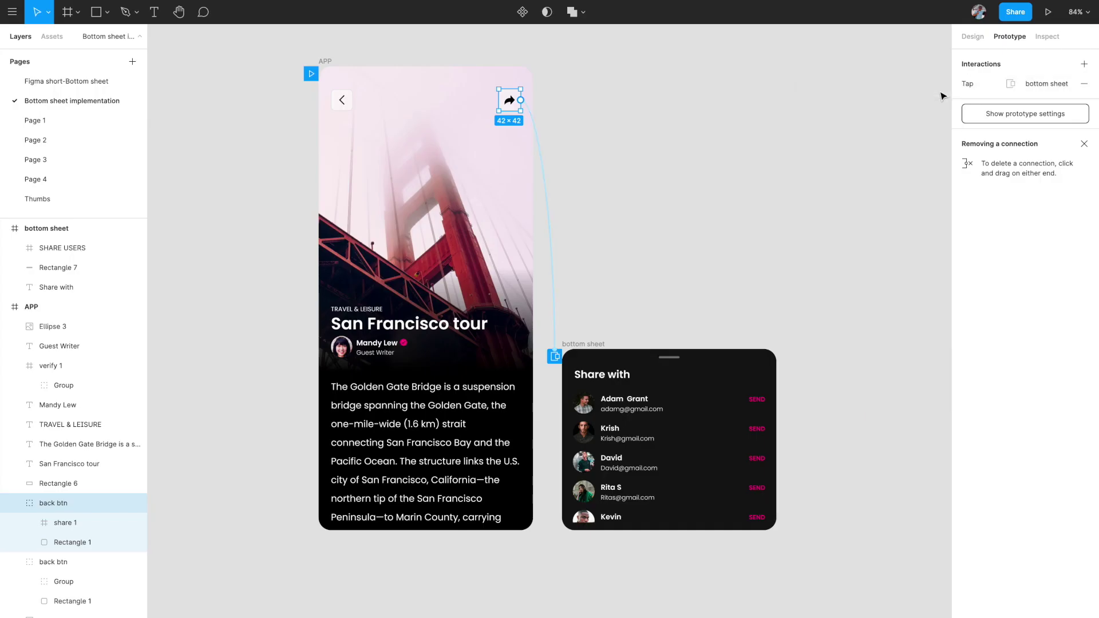
{"action": "left_click", "coordinate": [1048, 13]}
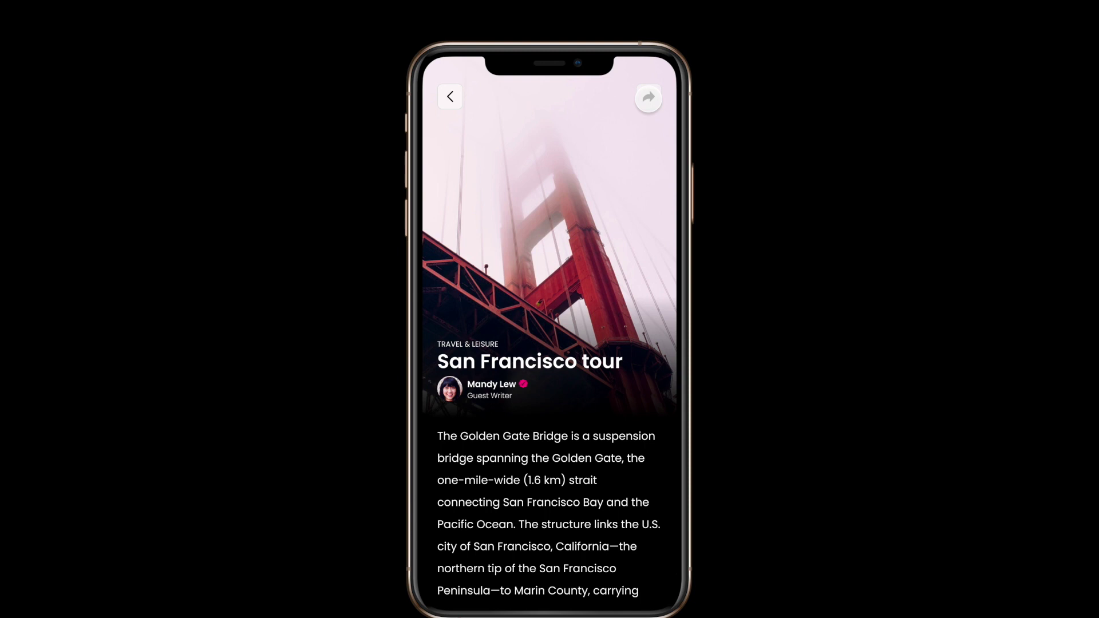
- In the preview, raise the Share with sheet, scroll its list, and tap outside to dismiss it
{"action": "left_click", "coordinate": [649, 98]}
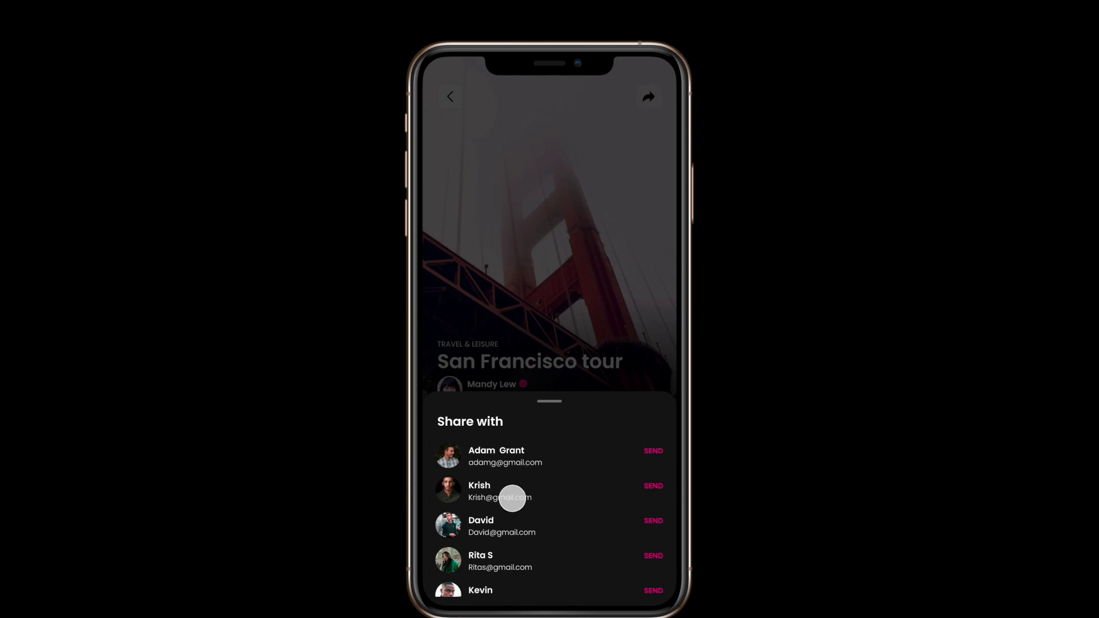
{"action": "mouse_move", "coordinate": [513, 498]}
{"action": "left_mouse_down"}
{"action": "mouse_move", "coordinate": [508, 474]}
{"action": "mouse_move", "coordinate": [503, 508]}
{"action": "mouse_move", "coordinate": [554, 539]}
{"action": "mouse_move", "coordinate": [505, 473]}
{"action": "mouse_move", "coordinate": [506, 526]}
{"action": "mouse_move", "coordinate": [503, 450]}
{"action": "mouse_move", "coordinate": [504, 481]}
{"action": "left_mouse_up"}
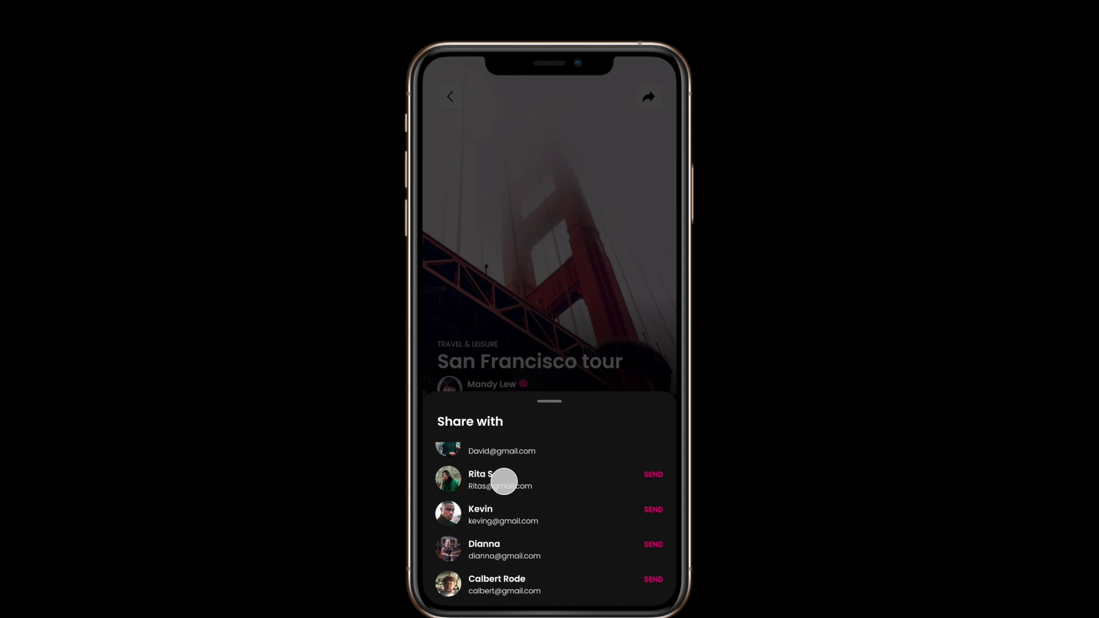
{"action": "left_click", "coordinate": [567, 298]}
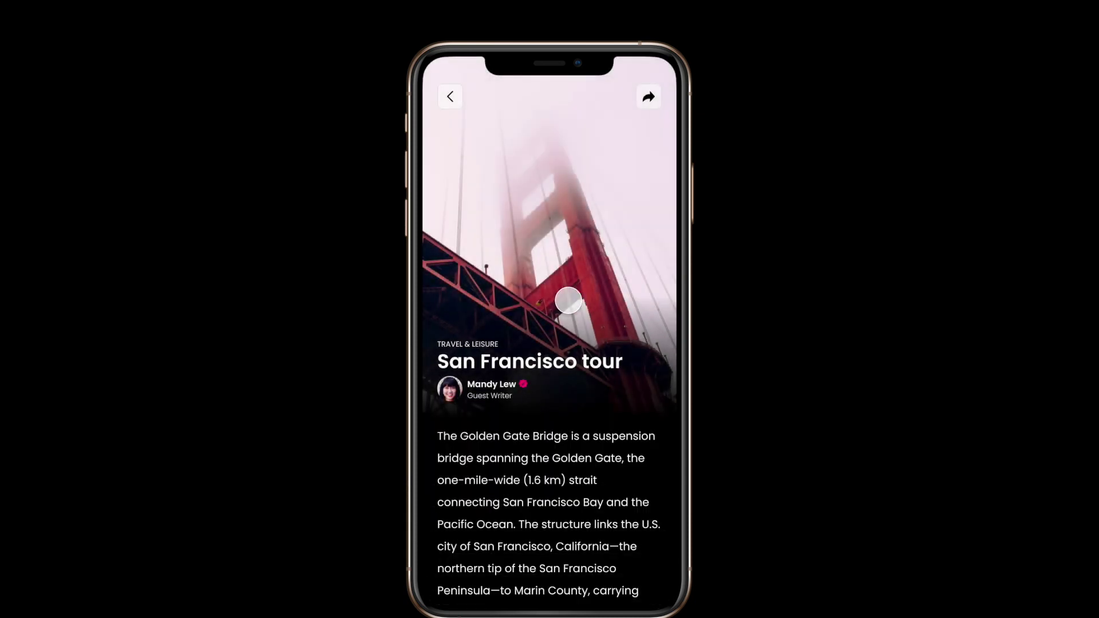
{"action": "left_click", "coordinate": [649, 97]}
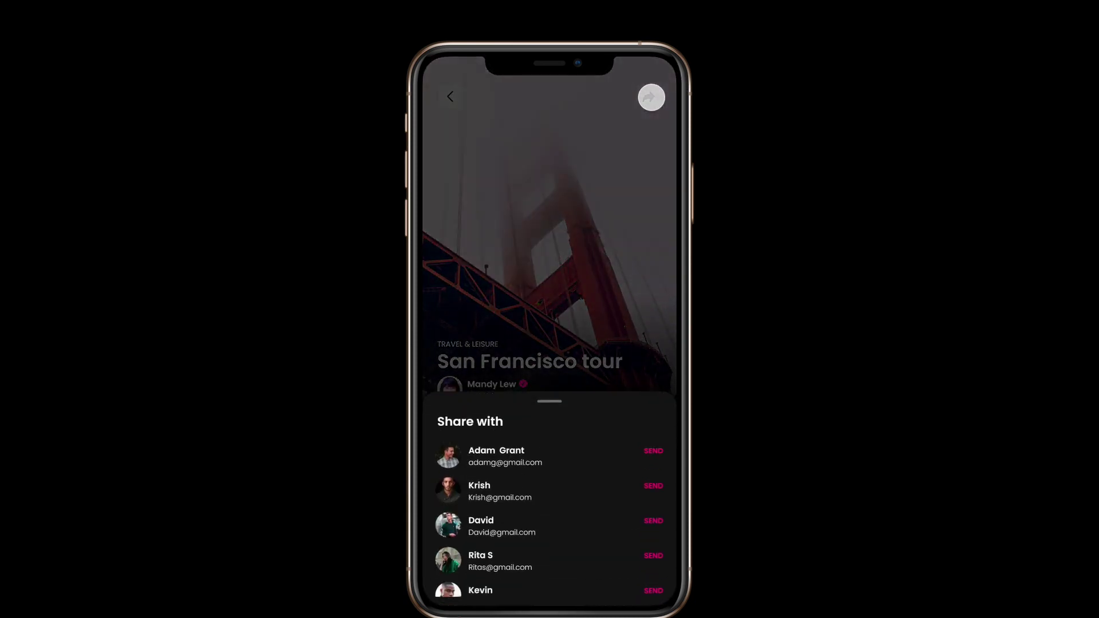
{"action": "left_click", "coordinate": [588, 266]}
- Repeat the share-sheet open, scroll and tap-outside dismissal to confirm the overlay behaves consistently
{"action": "left_click", "coordinate": [650, 95]}
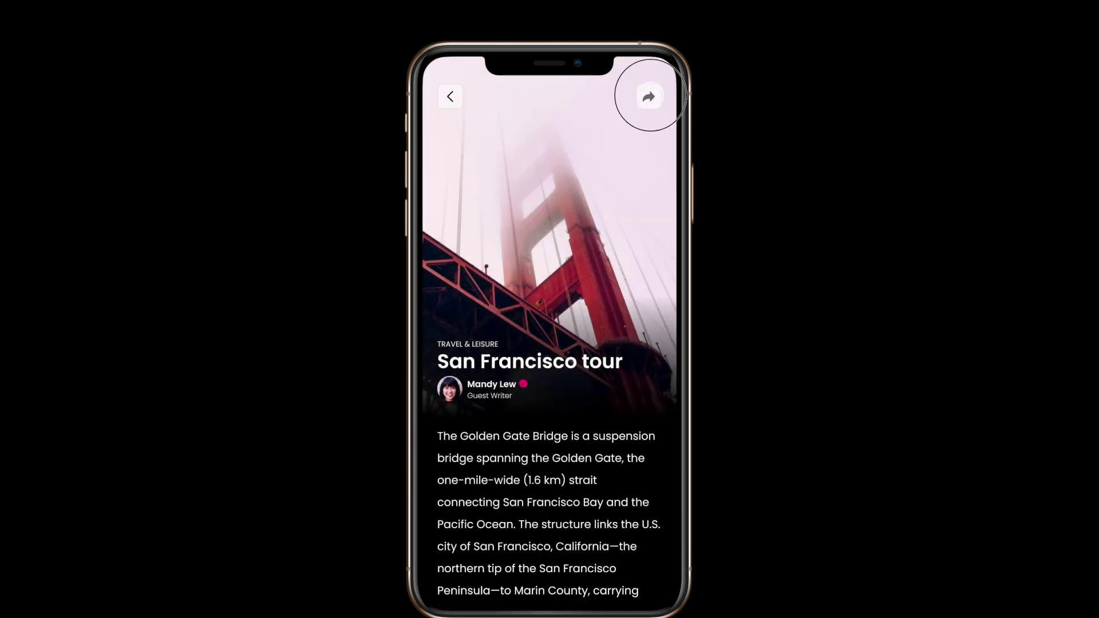
{"action": "left_click_drag", "start_coordinate": [520, 481], "coordinate": [517, 454]}
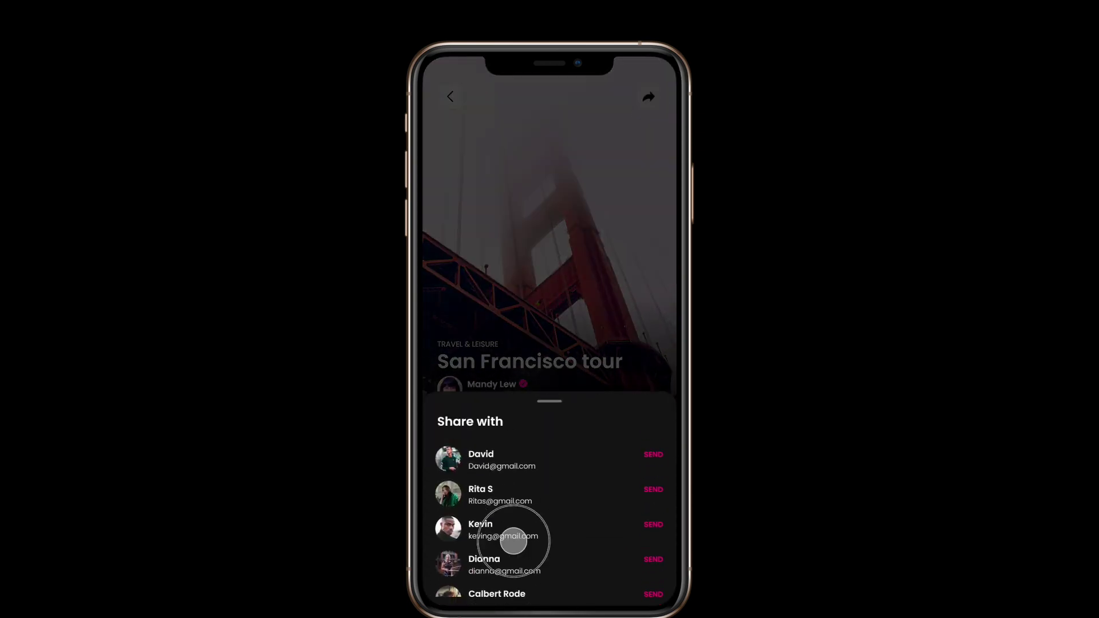
{"action": "left_click", "coordinate": [575, 343]}
{"action": "left_click", "coordinate": [658, 91]}
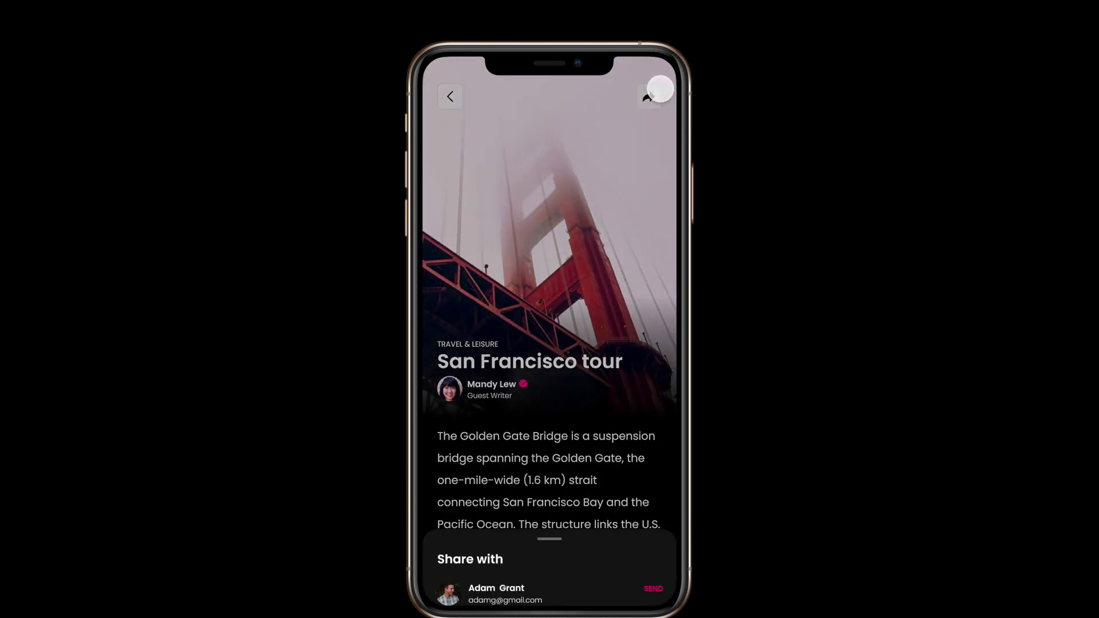
{"action": "left_click", "coordinate": [550, 265]}
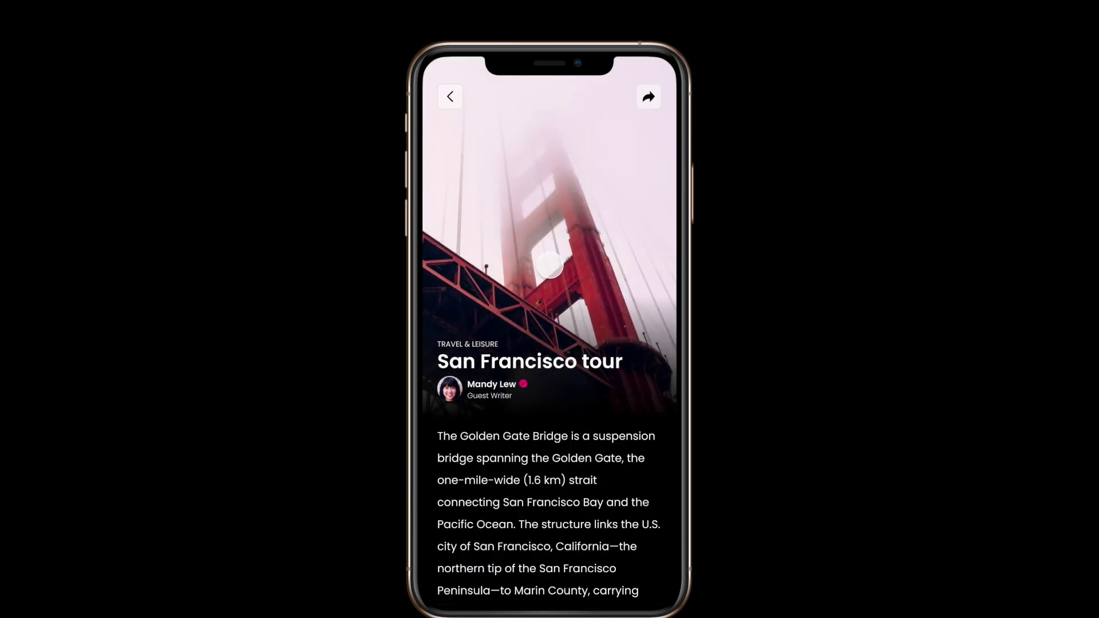